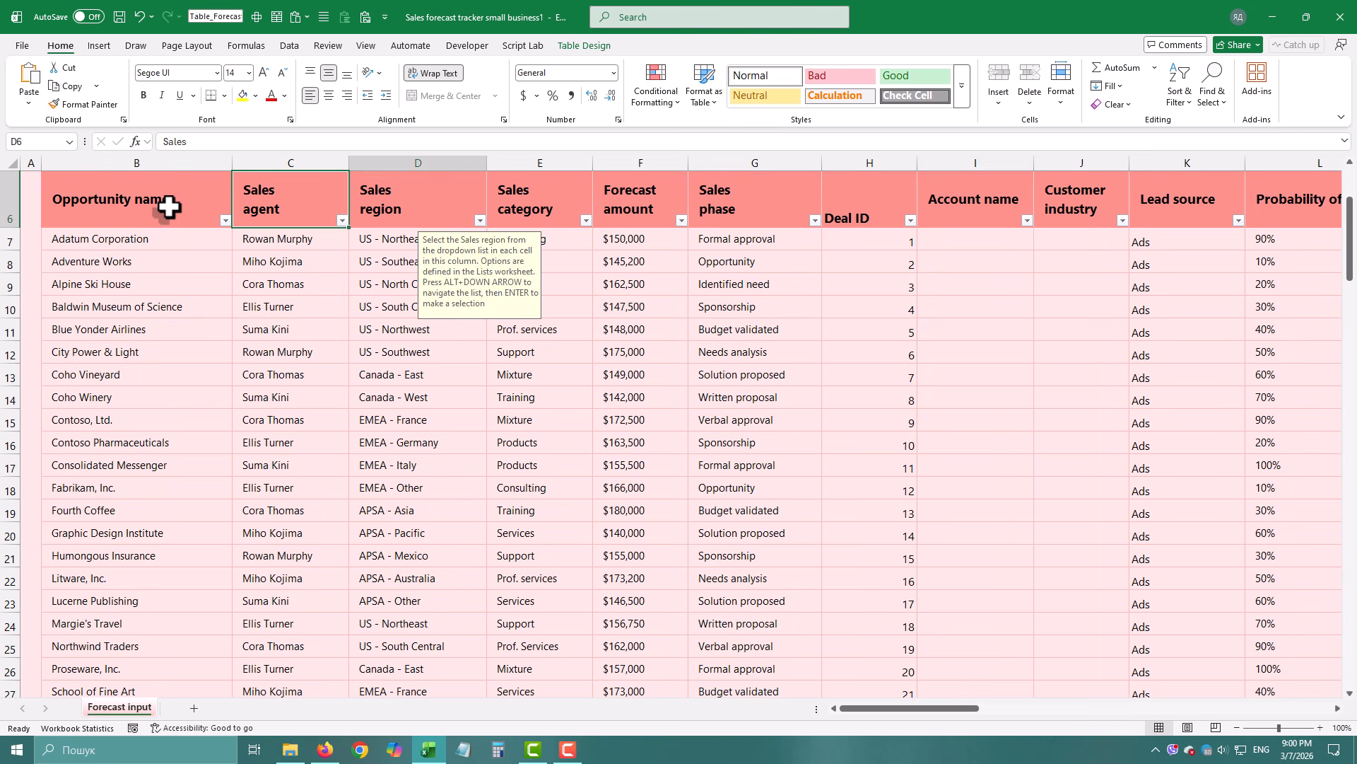
# Step: Review the forecast table's column headers from Sales region across to Weighted forecast
pyautogui.press('Right')
pyautogui.press('Right')
pyautogui.press('Right')
pyautogui.press('Right')
pyautogui.press('Right')
pyautogui.press('Right')
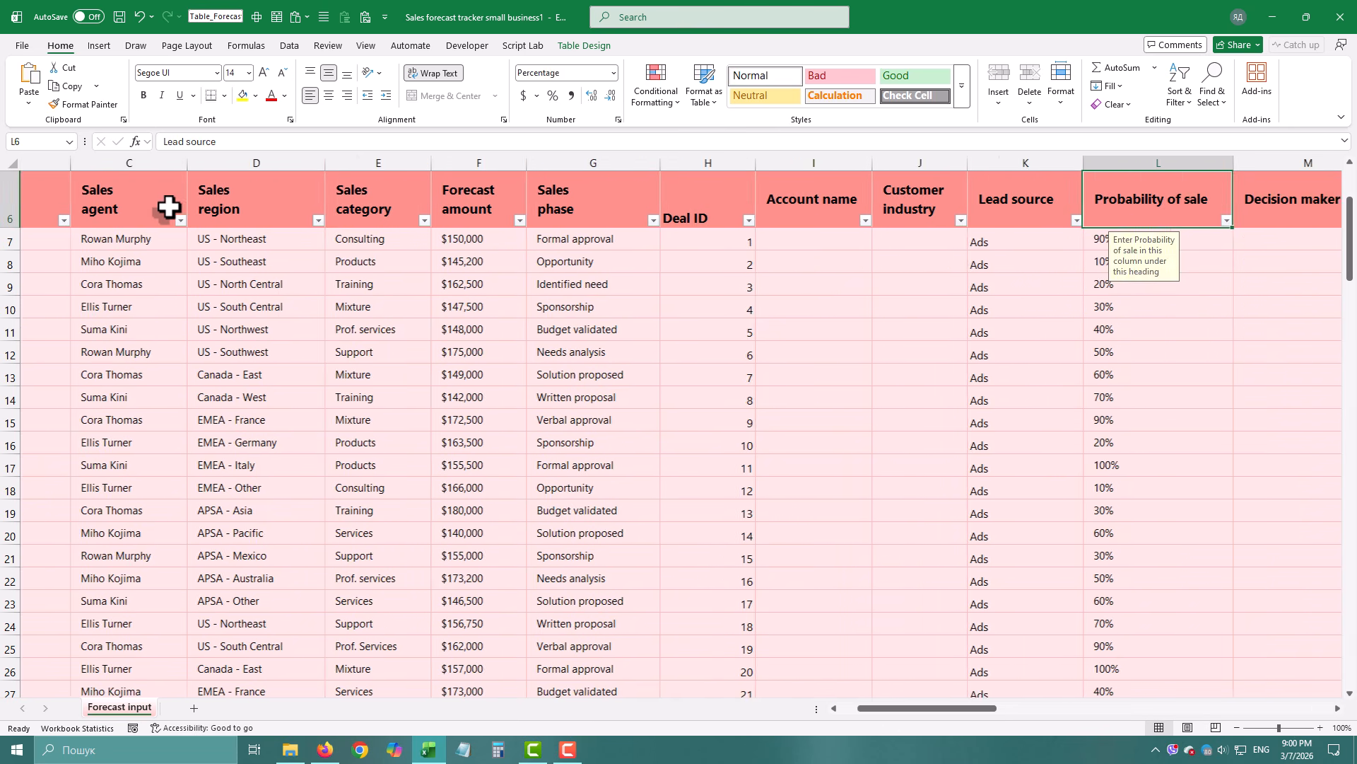
pyautogui.press('Right')
pyautogui.press('Right')
pyautogui.press('Right')
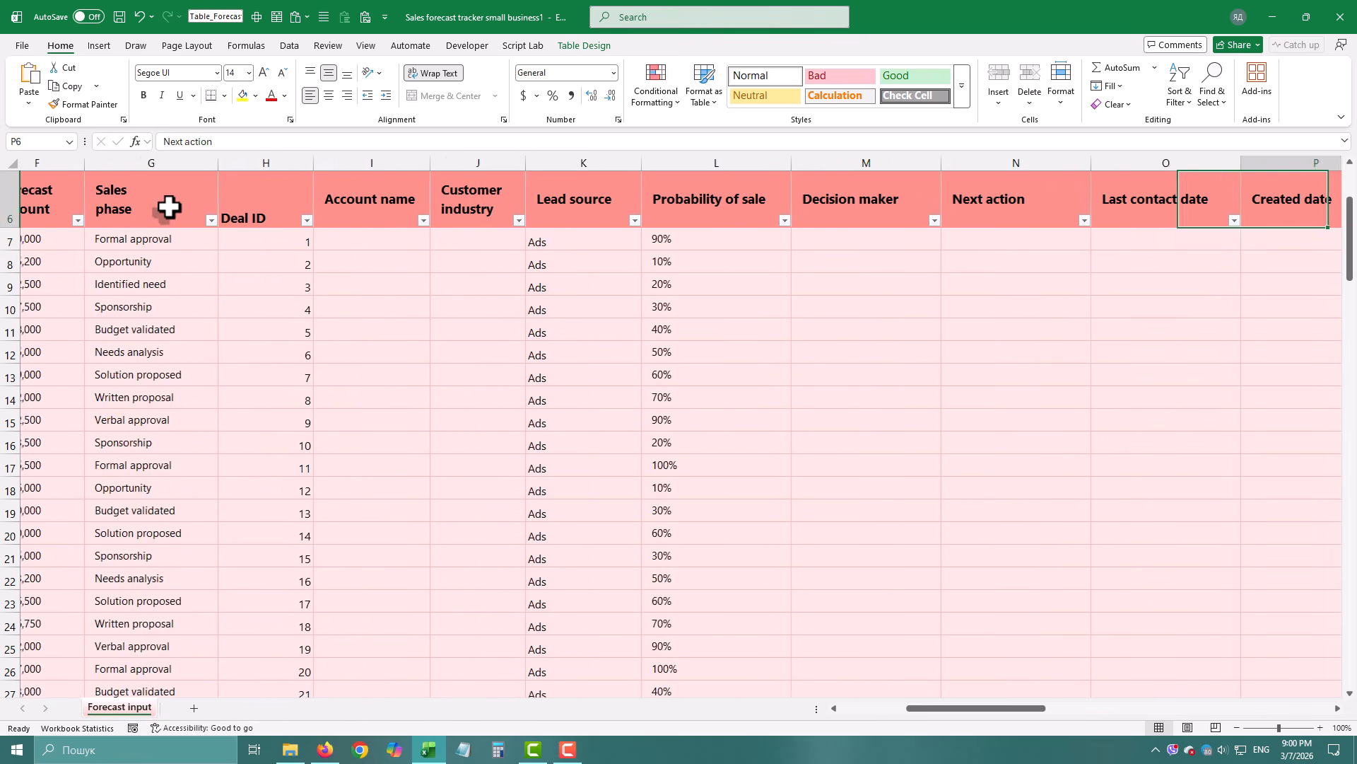
pyautogui.press('Right')
pyautogui.press('Right')
pyautogui.press('Right')
pyautogui.press('Right')
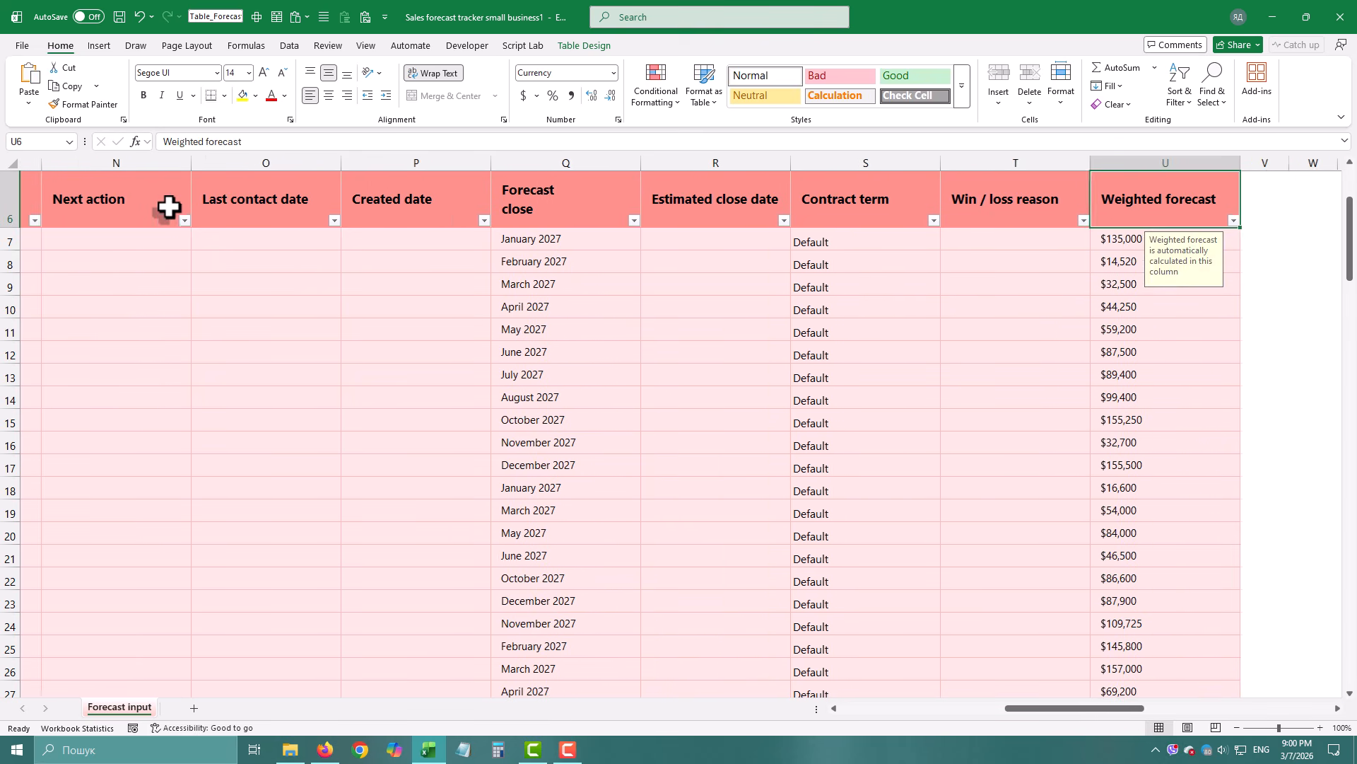
# Step: Go back along the header row to the Opportunity name and Sales agent columns
pyautogui.press('Left')
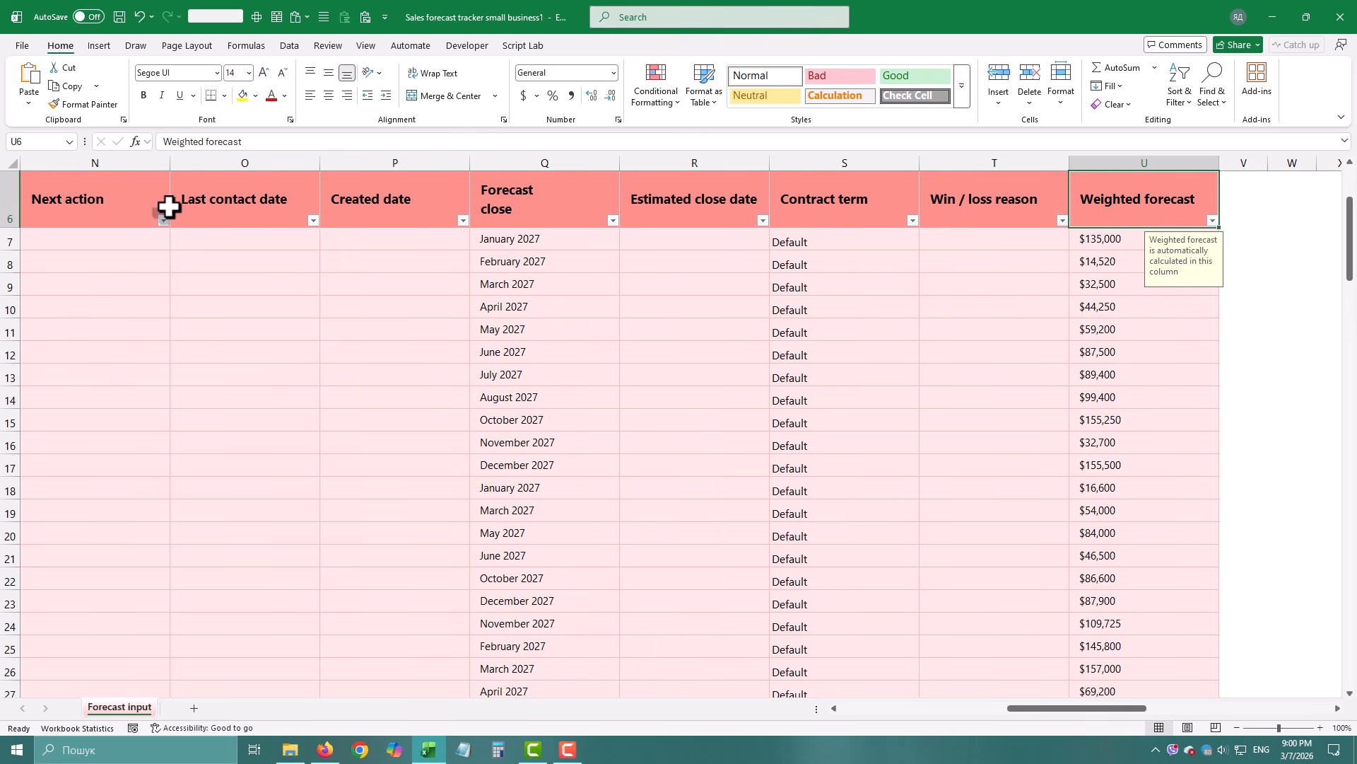
pyautogui.press('Left')
pyautogui.press('Left')
pyautogui.press('Left')
pyautogui.press('Left')
pyautogui.press('Left')
pyautogui.press('Left')
pyautogui.press('Left')
pyautogui.press('Left')
pyautogui.press('Left')
pyautogui.press('Left')
pyautogui.press('Left')
pyautogui.press('Left')
pyautogui.press('Left')
pyautogui.press('Left')
pyautogui.press('Left')
pyautogui.press('Left')
pyautogui.press('Left')
pyautogui.press('Left')
pyautogui.press('Left')
pyautogui.press('Left')
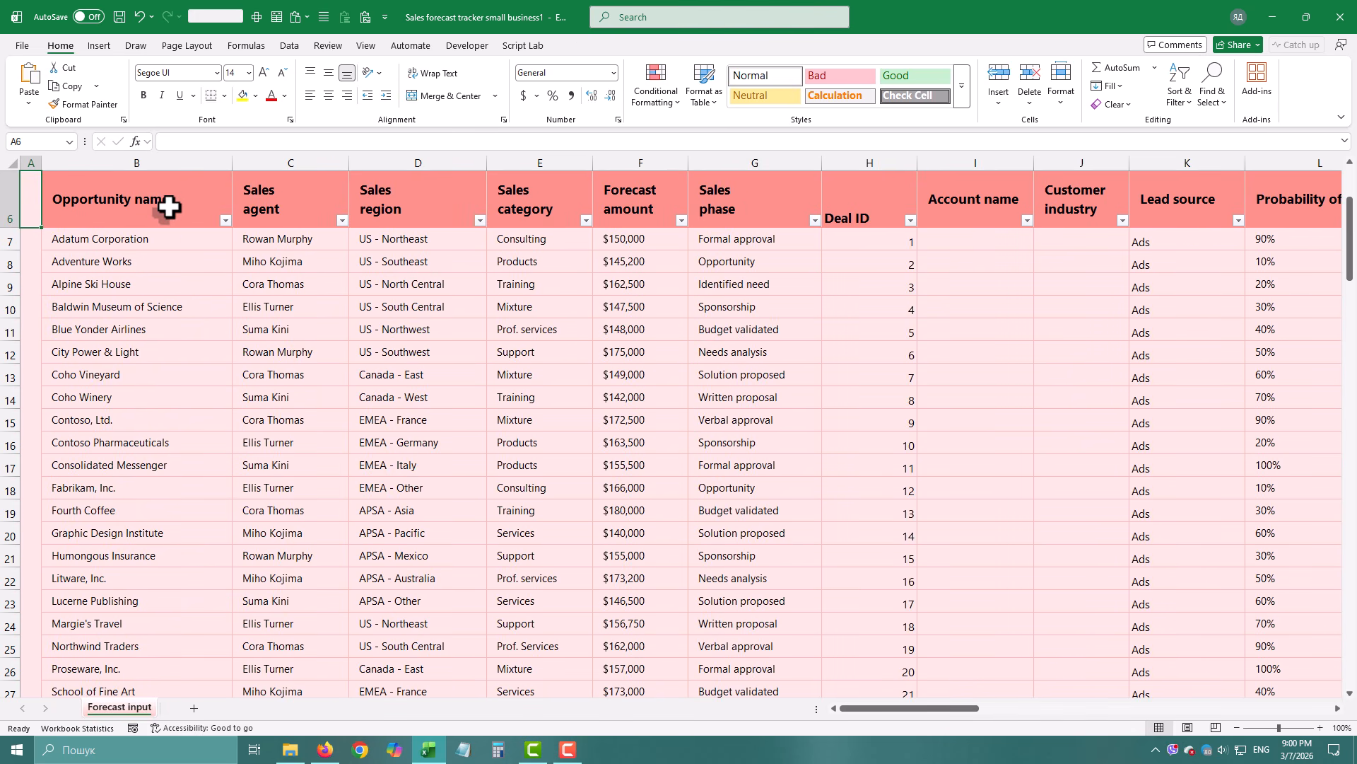
pyautogui.press('Right')
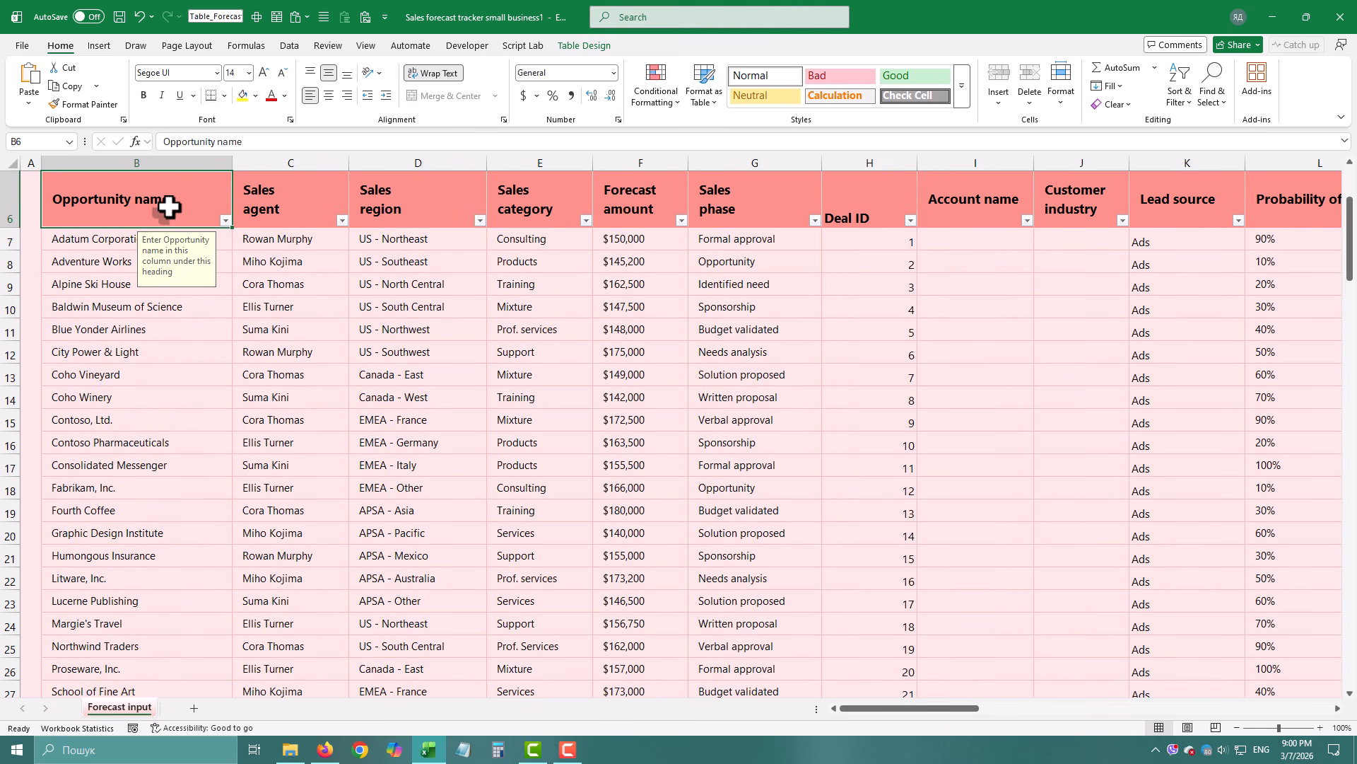
pyautogui.press('Right')
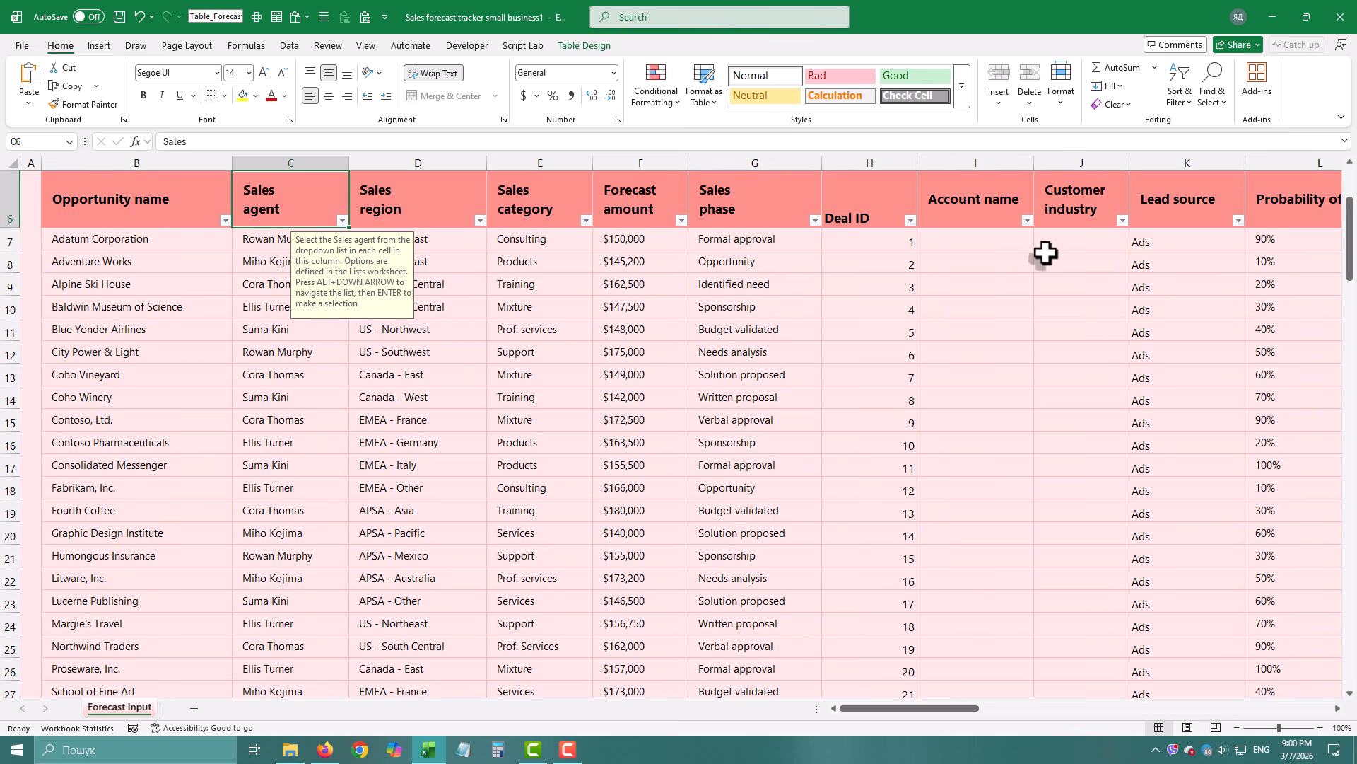
# Step: Check the distinct values in the Account name and Lead source columns through their filter lists
pyautogui.click(1028, 221)
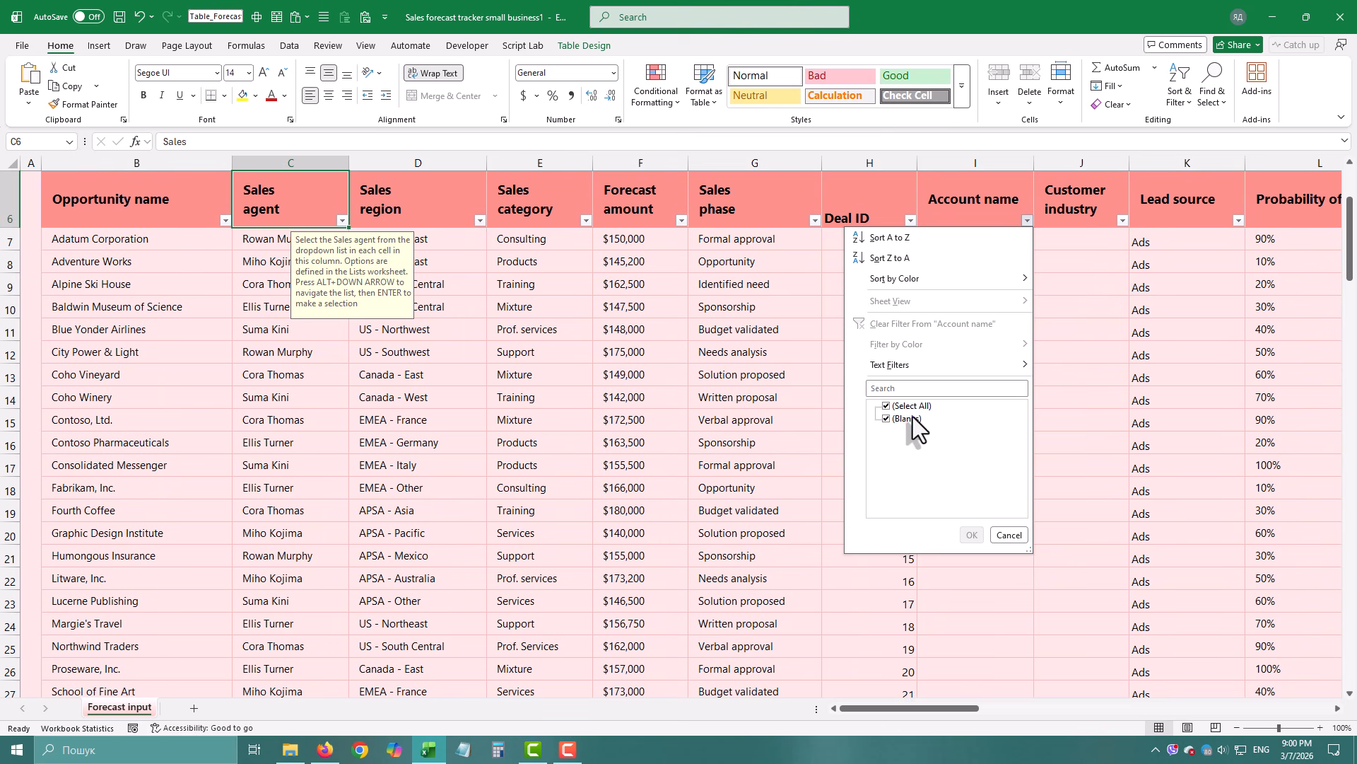
pyautogui.click(1078, 373)
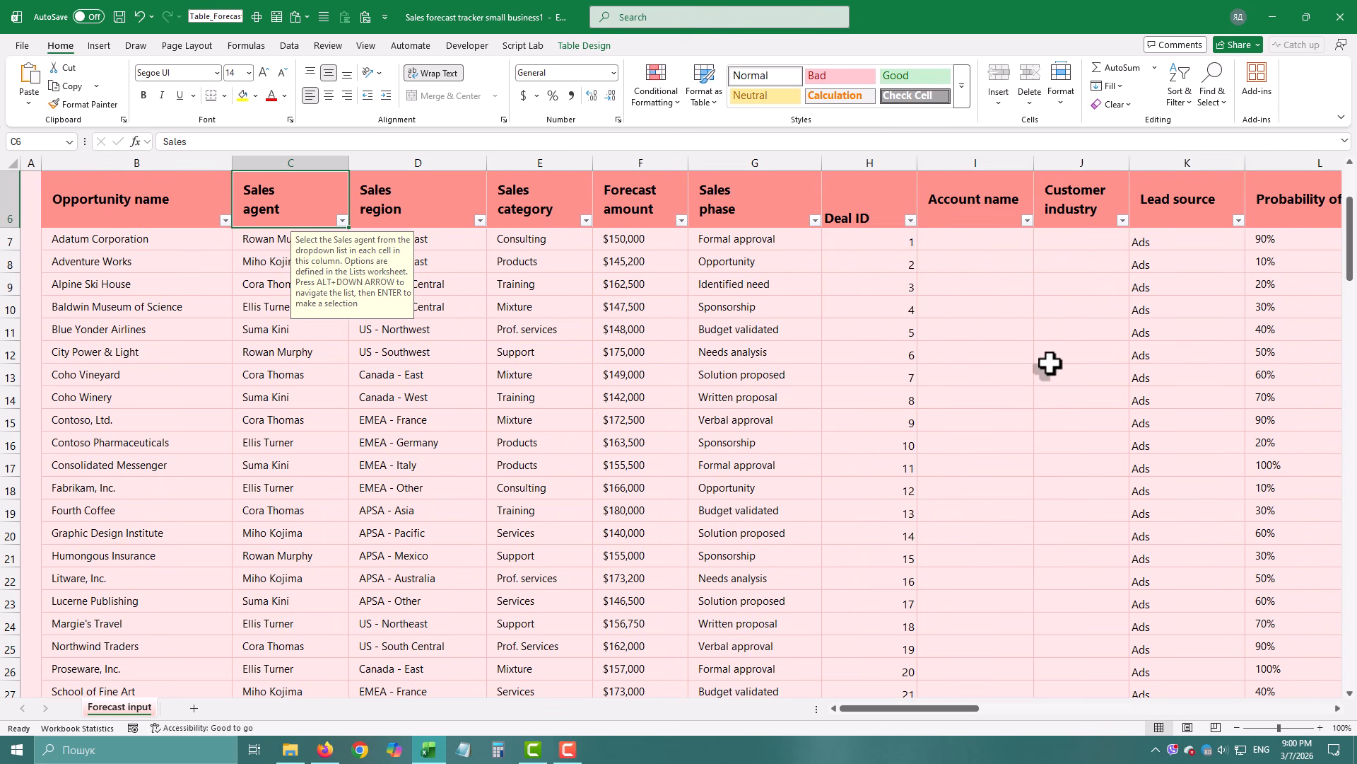
pyautogui.press('Right')
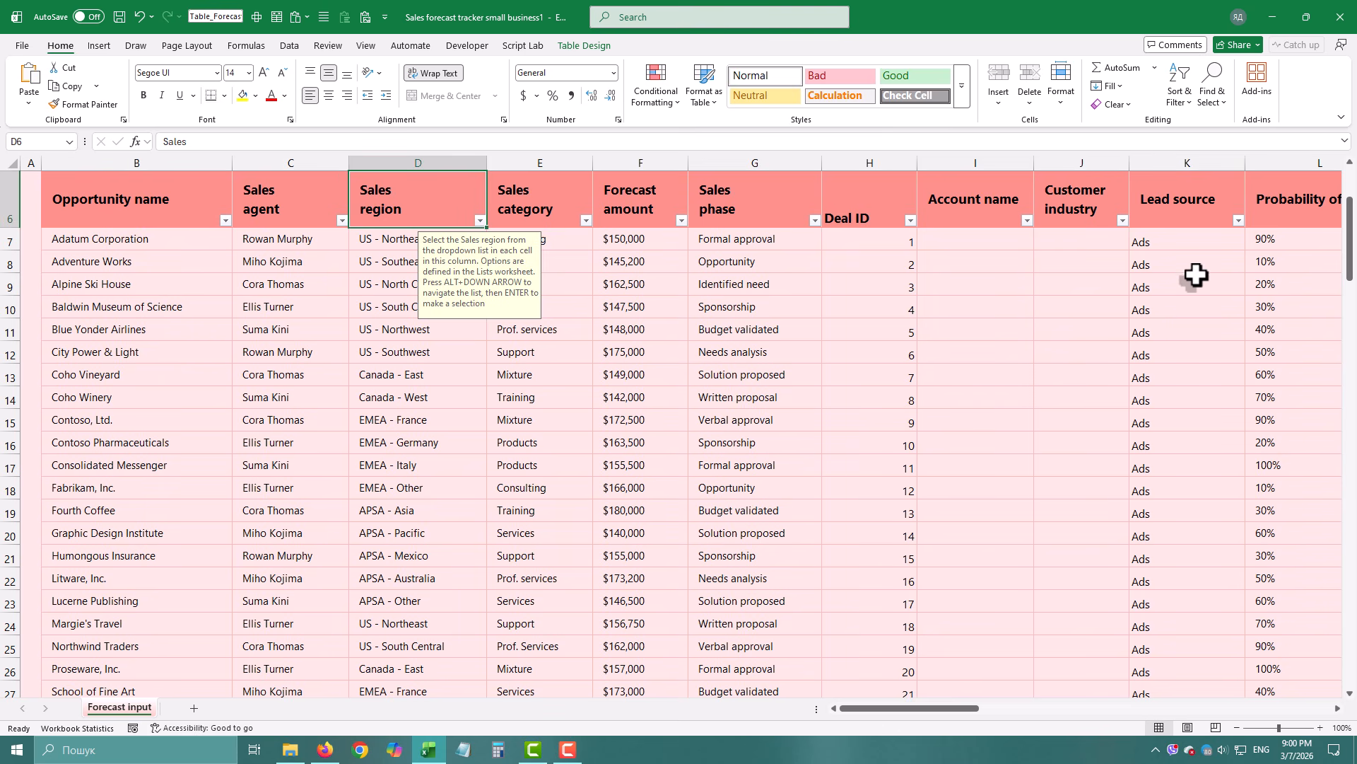
pyautogui.click(1238, 220)
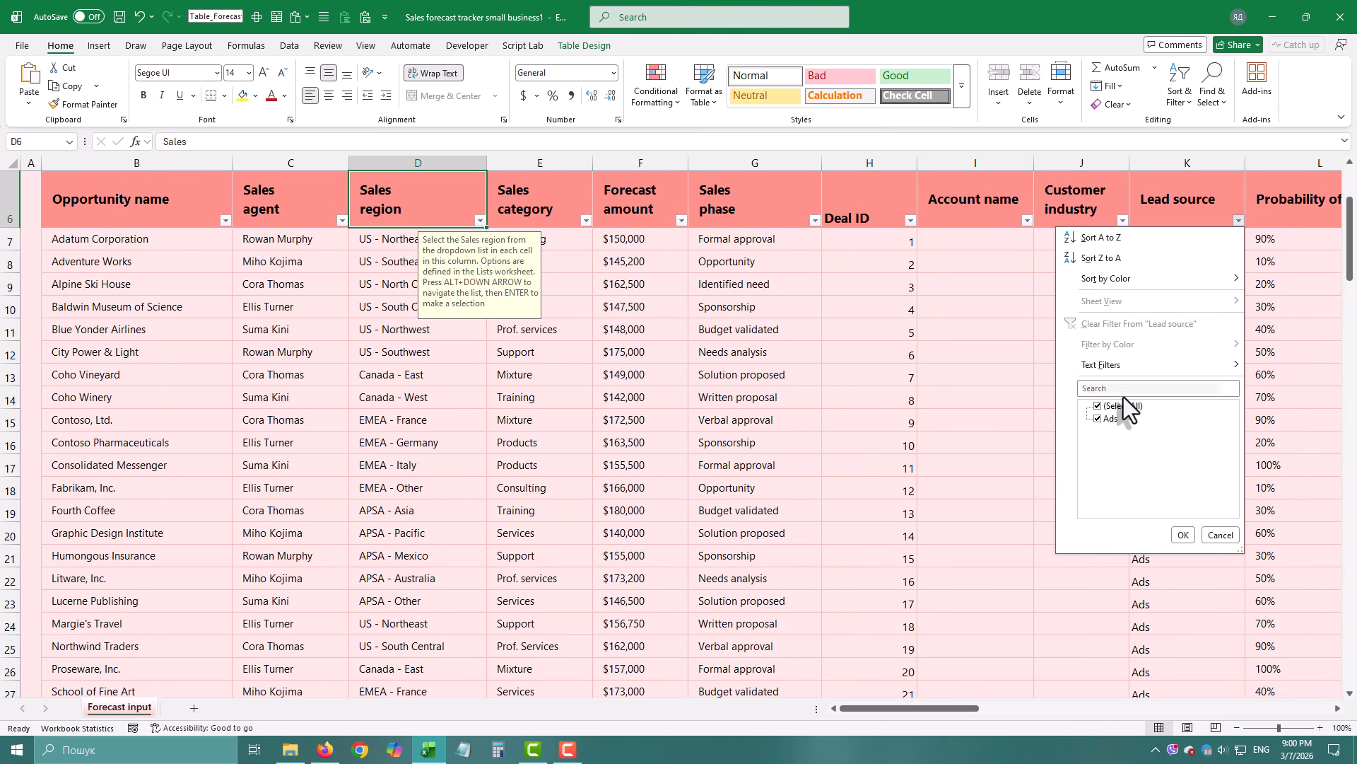
pyautogui.click(1011, 402)
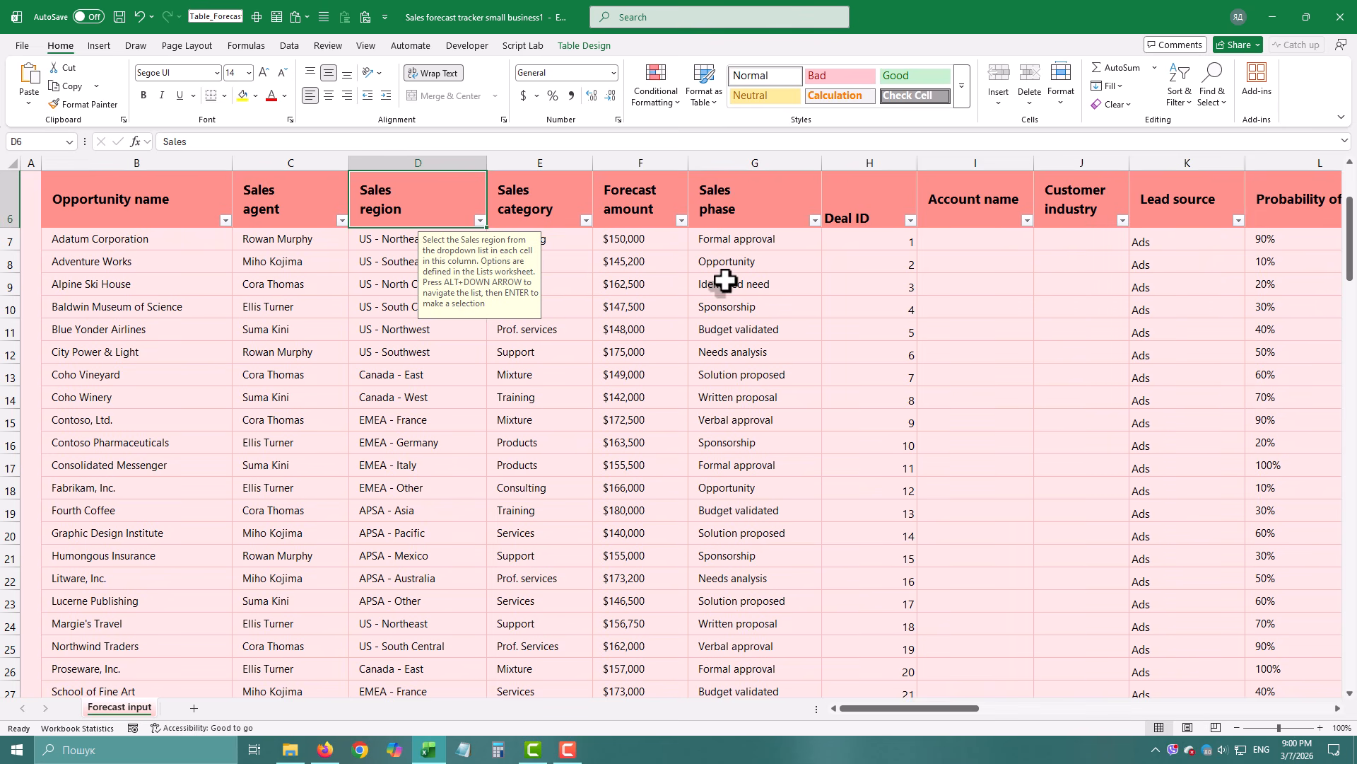
# Step: Check the distinct values in the Sales phase and Forecast amount columns through their filter lists
pyautogui.click(824, 219)
pyautogui.click(815, 220)
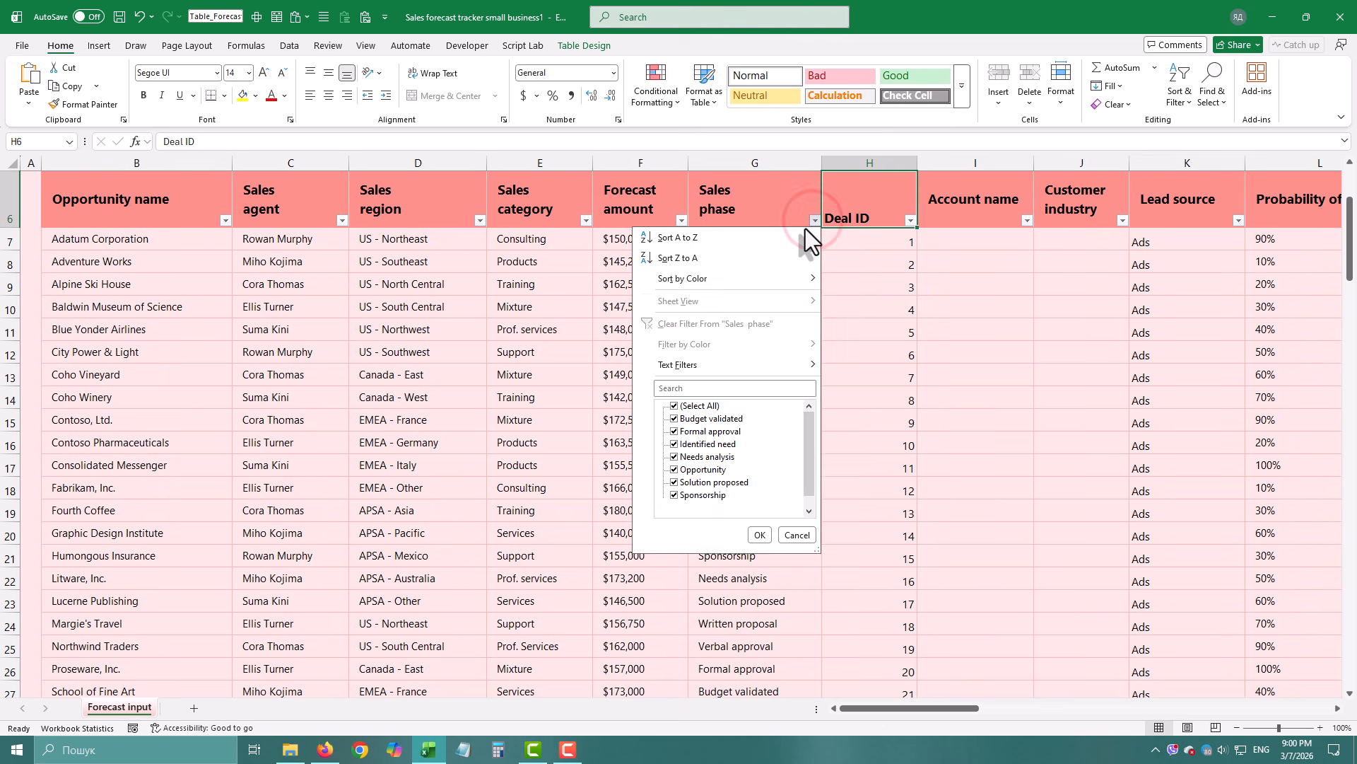
pyautogui.scroll(-1, 721, 424)
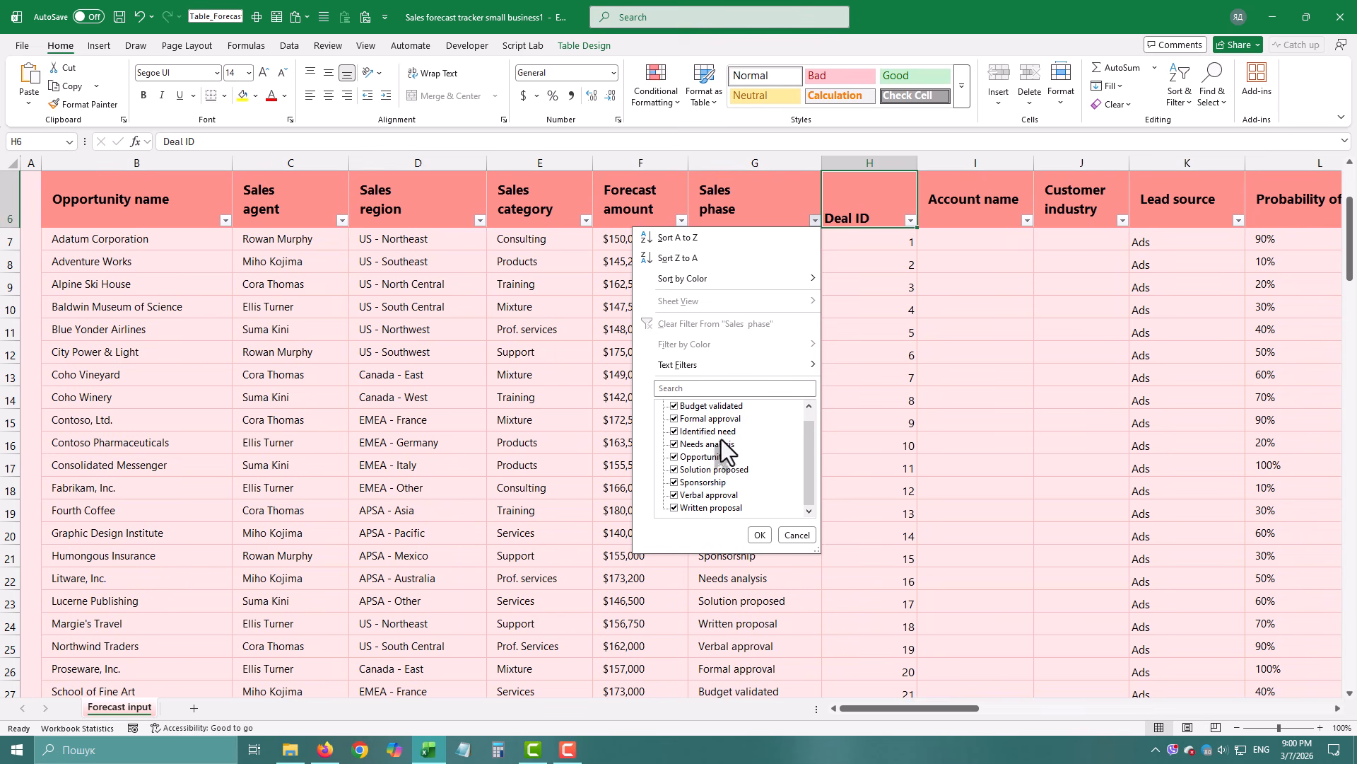
pyautogui.click(537, 397)
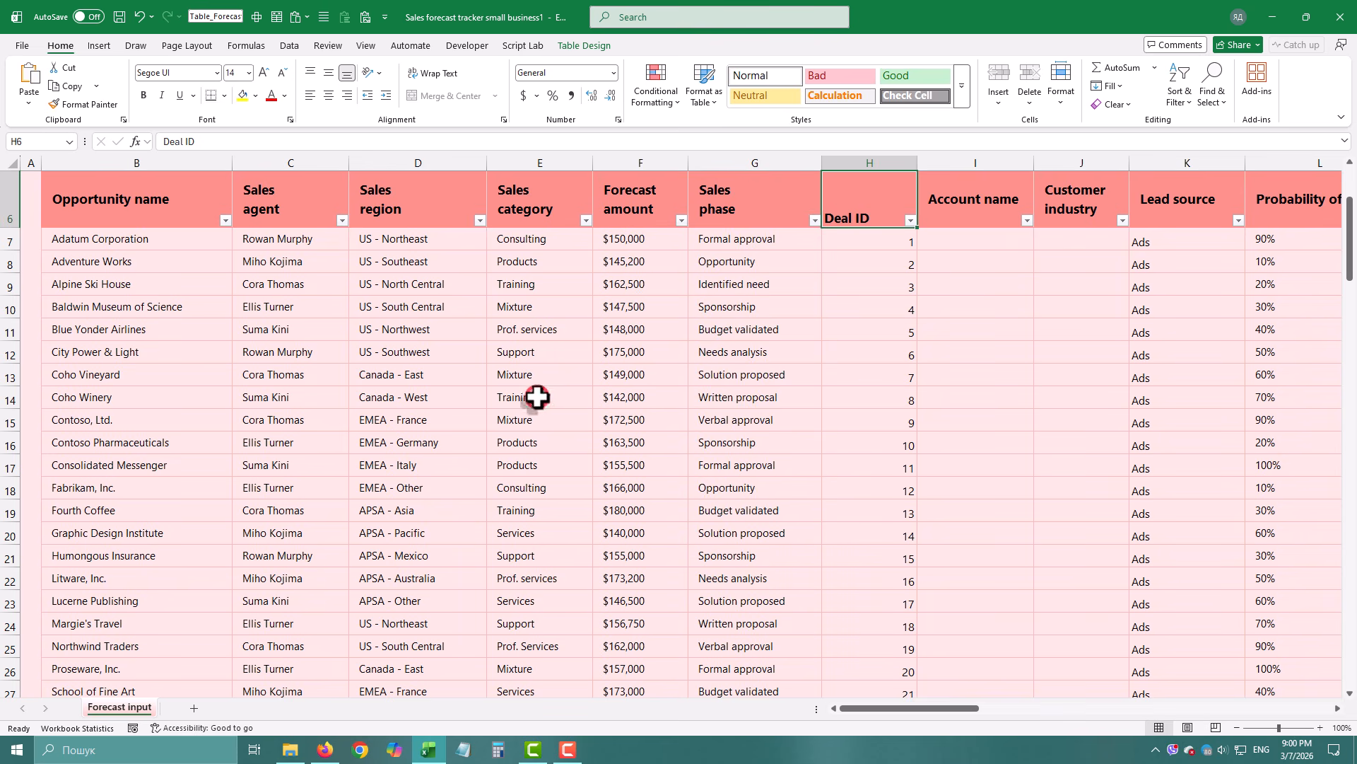
pyautogui.click(690, 209)
pyautogui.click(682, 220)
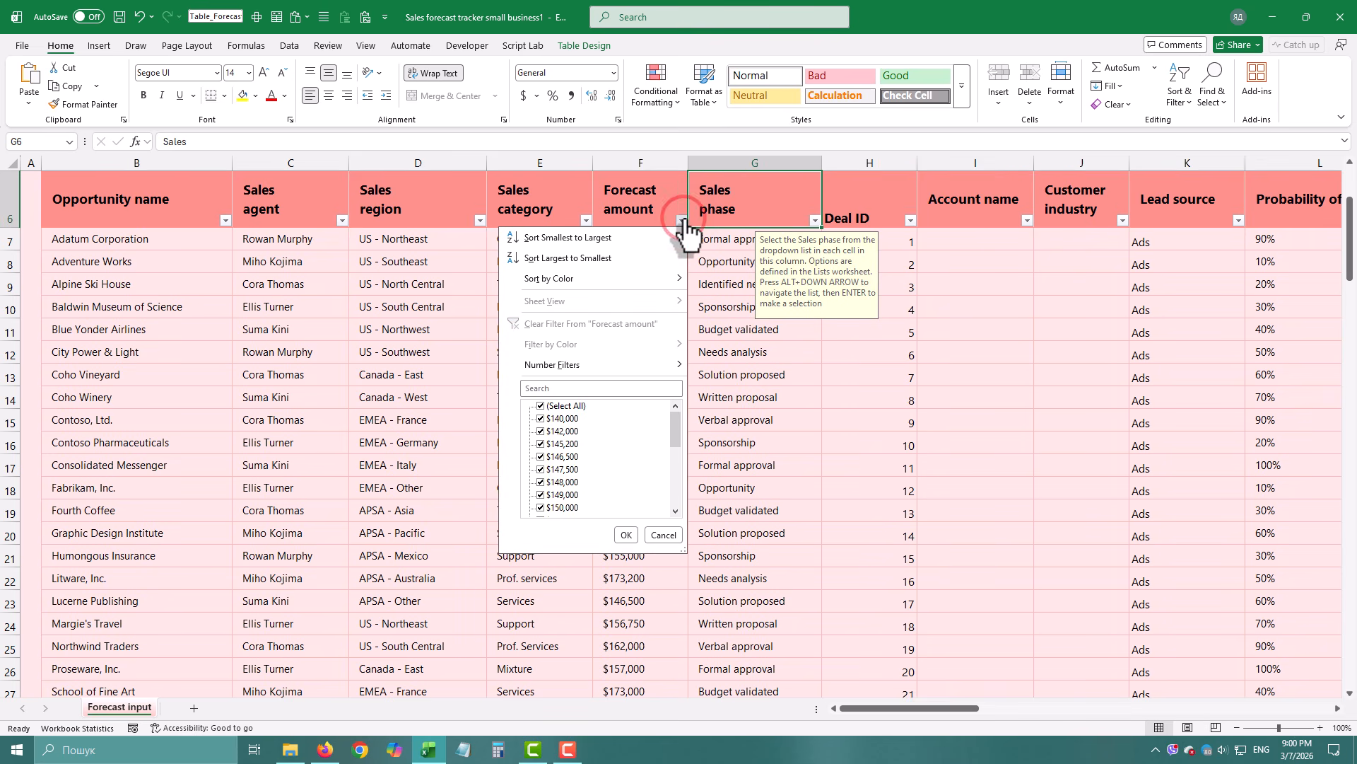
pyautogui.click(681, 219)
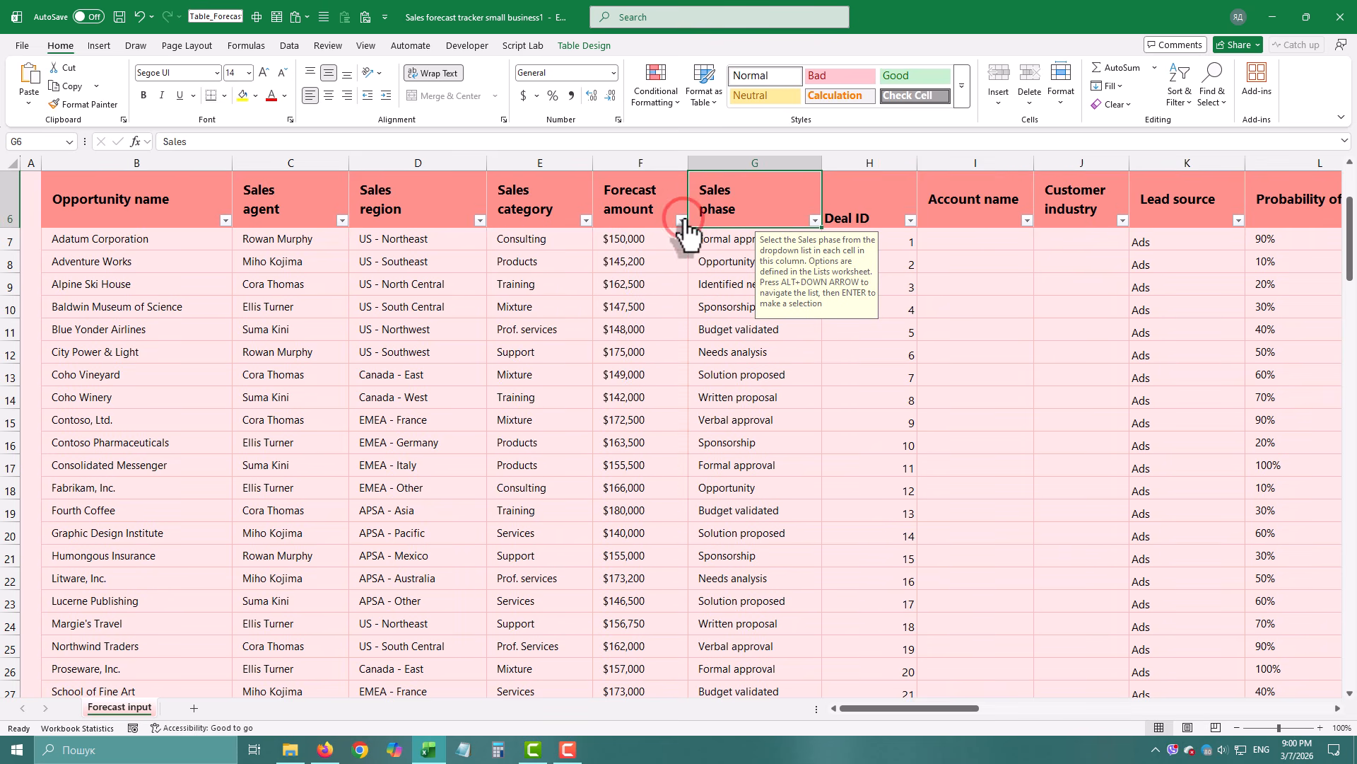
# Step: Load the forecast table into the Power Query Editor
pyautogui.click(487, 332)
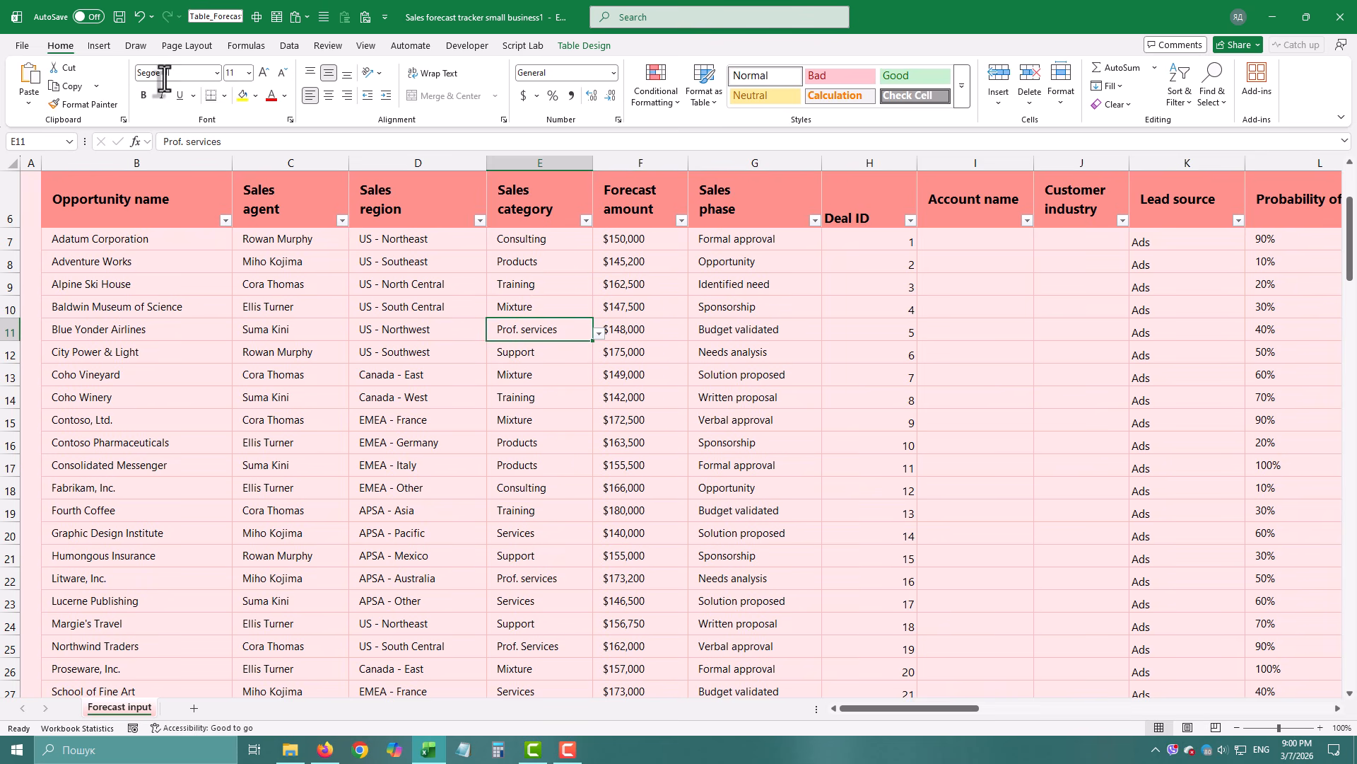
pyautogui.click(290, 45)
pyautogui.click(147, 86)
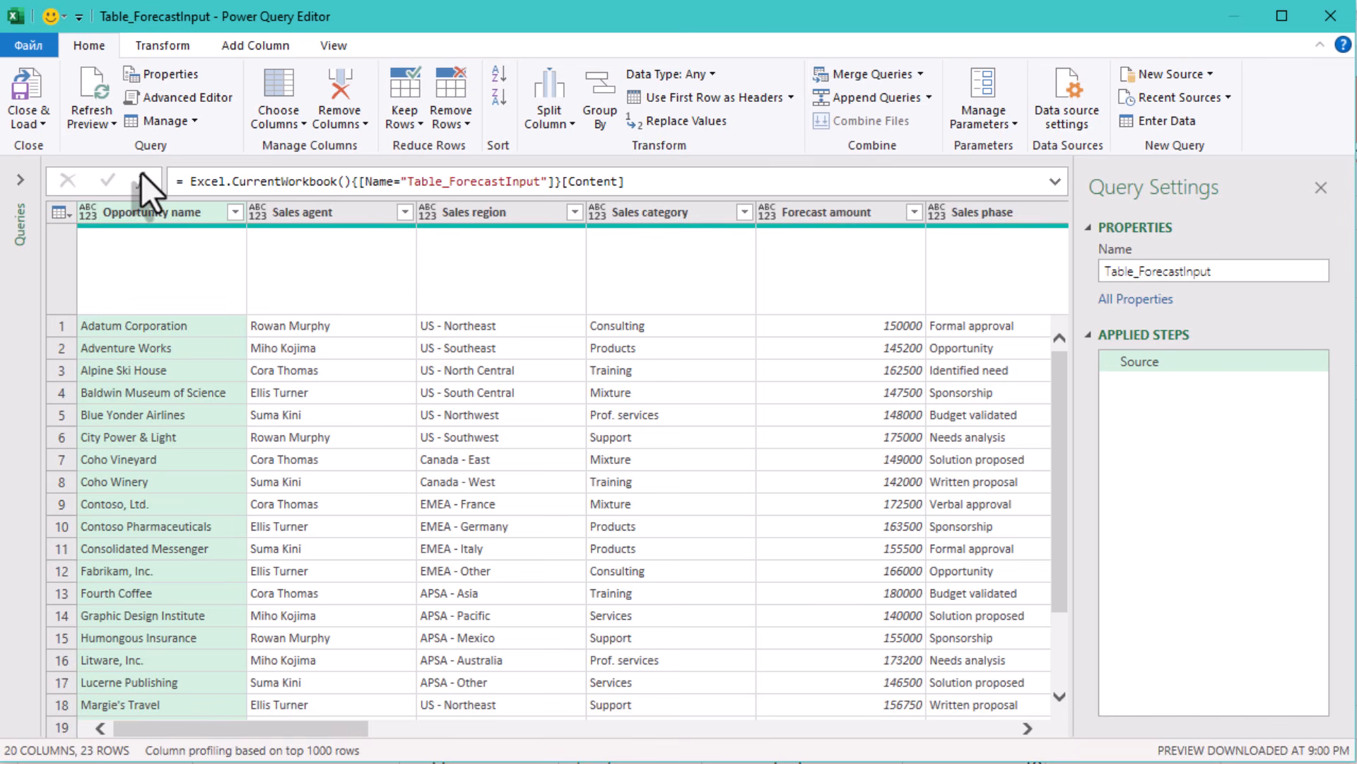
# Step: Add a custom query step that lists the table's column names with the formula = Table.ColumnNames(Source)
pyautogui.click(143, 178)
pyautogui.click(179, 183)
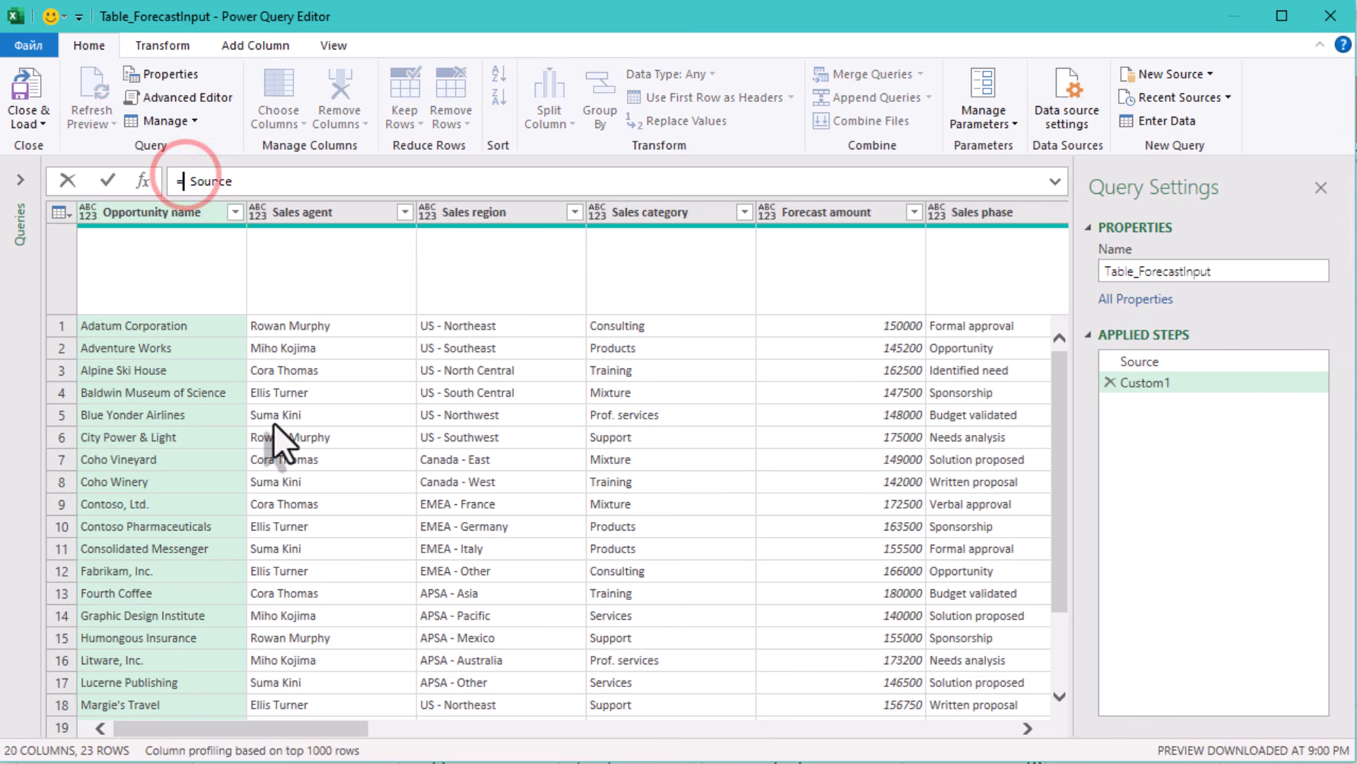
pyautogui.write('table')
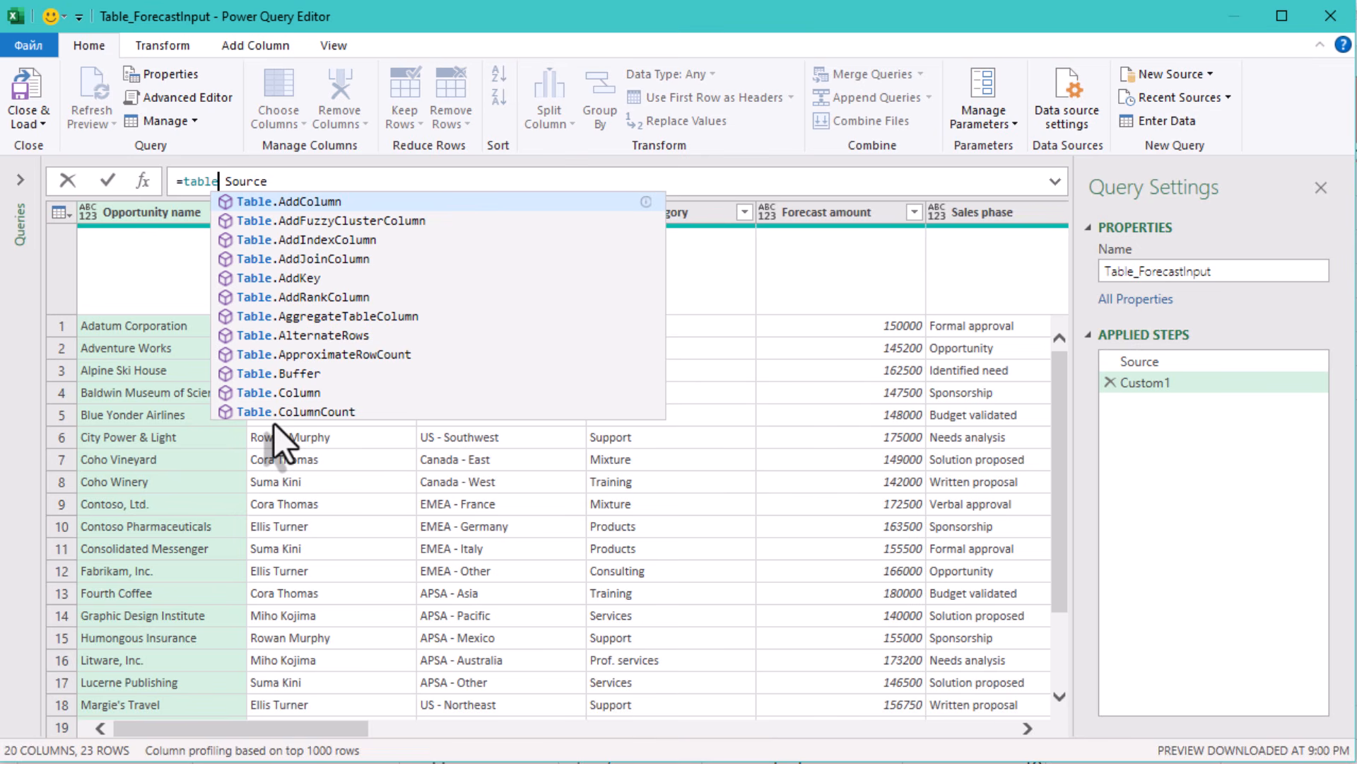
pyautogui.write('.co')
pyautogui.press('Down')
pyautogui.press('Down')
pyautogui.press('Tab')
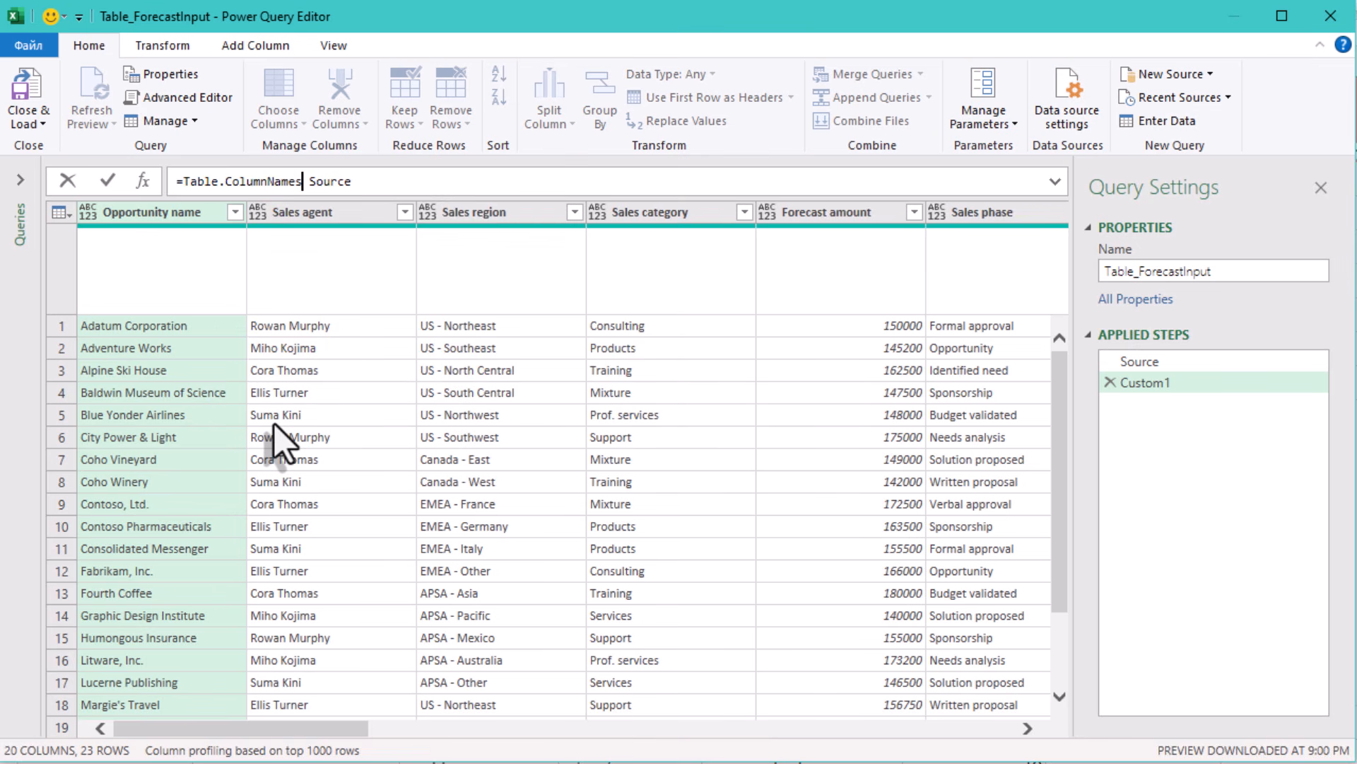
pyautogui.write('(')
pyautogui.press('End')
pyautogui.write(')')
pyautogui.press('Return')
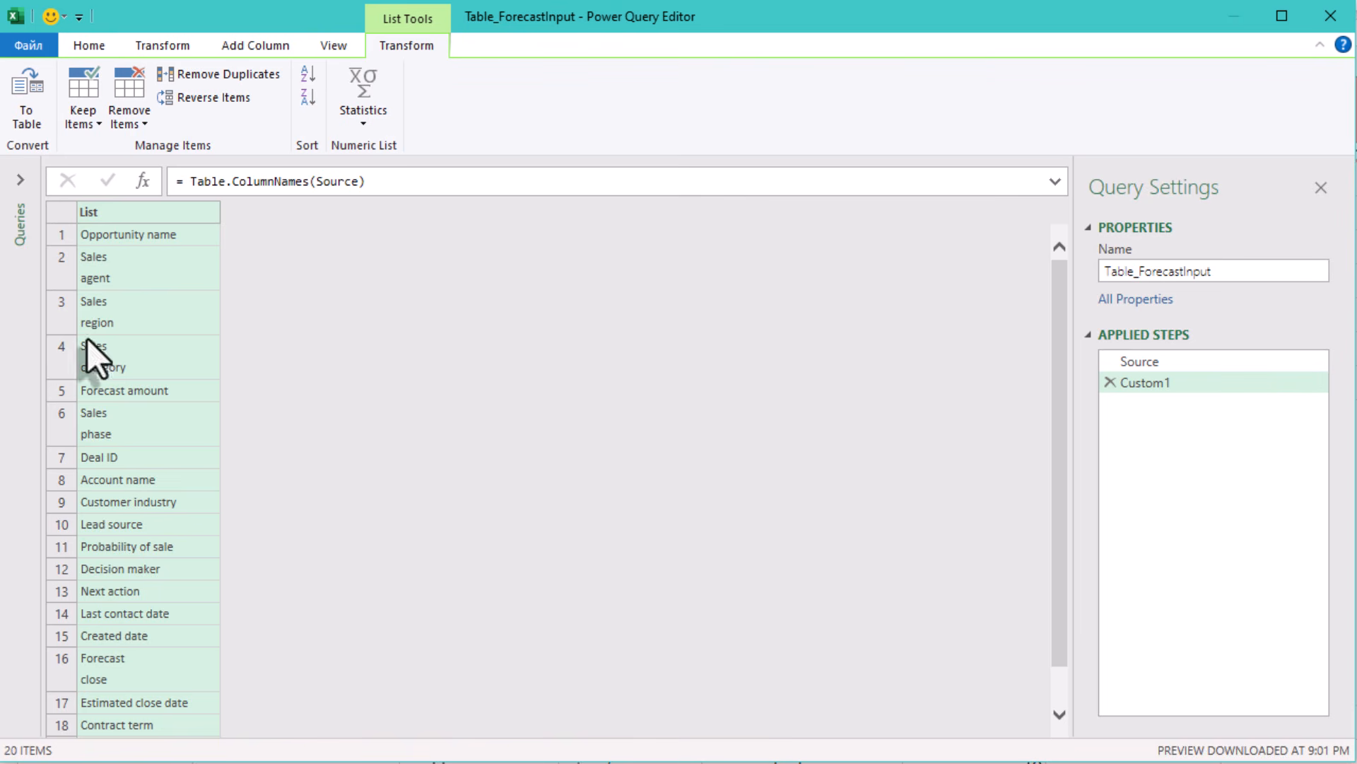
# Step: Rename the Custom1 query step as ColumnsToRemove
pyautogui.scroll(-1, 185, 512)
pyautogui.scroll(1, 185, 512)
pyautogui.rightClick(1166, 385)
pyautogui.click(1207, 432)
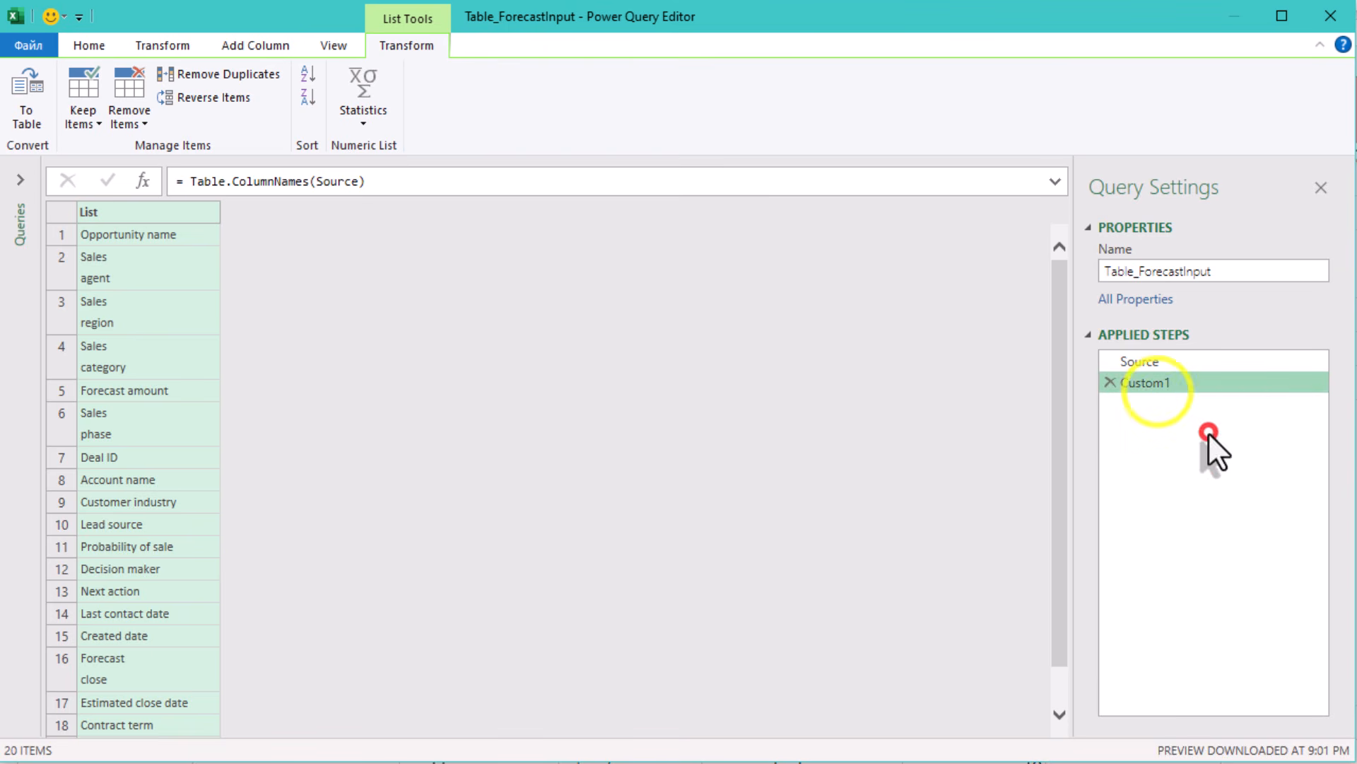
pyautogui.write('ColumnsT')
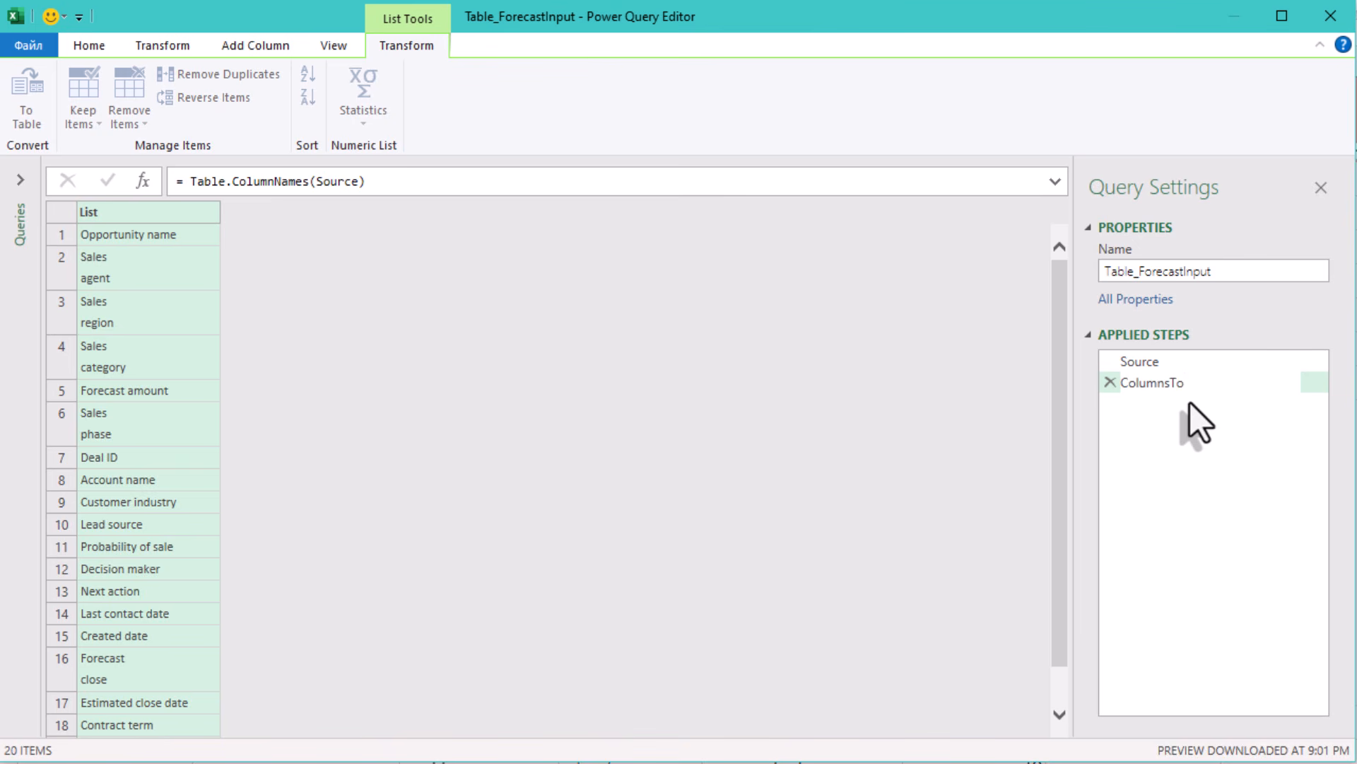
pyautogui.write('oRemove')
pyautogui.click(553, 460)
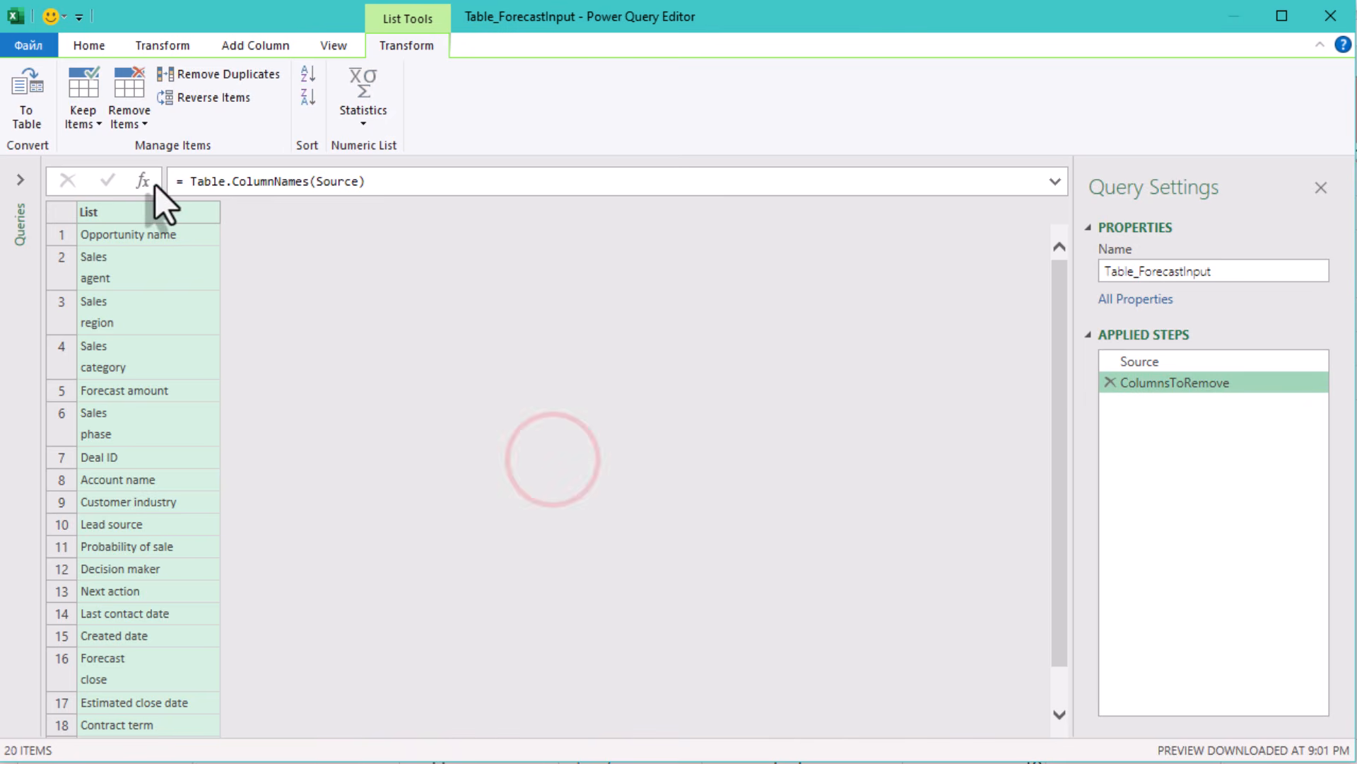
# Step: Wrap the ColumnsToRemove formula in List.Select, with Table.ColumnNames(Source) as its list argument
pyautogui.click(181, 182)
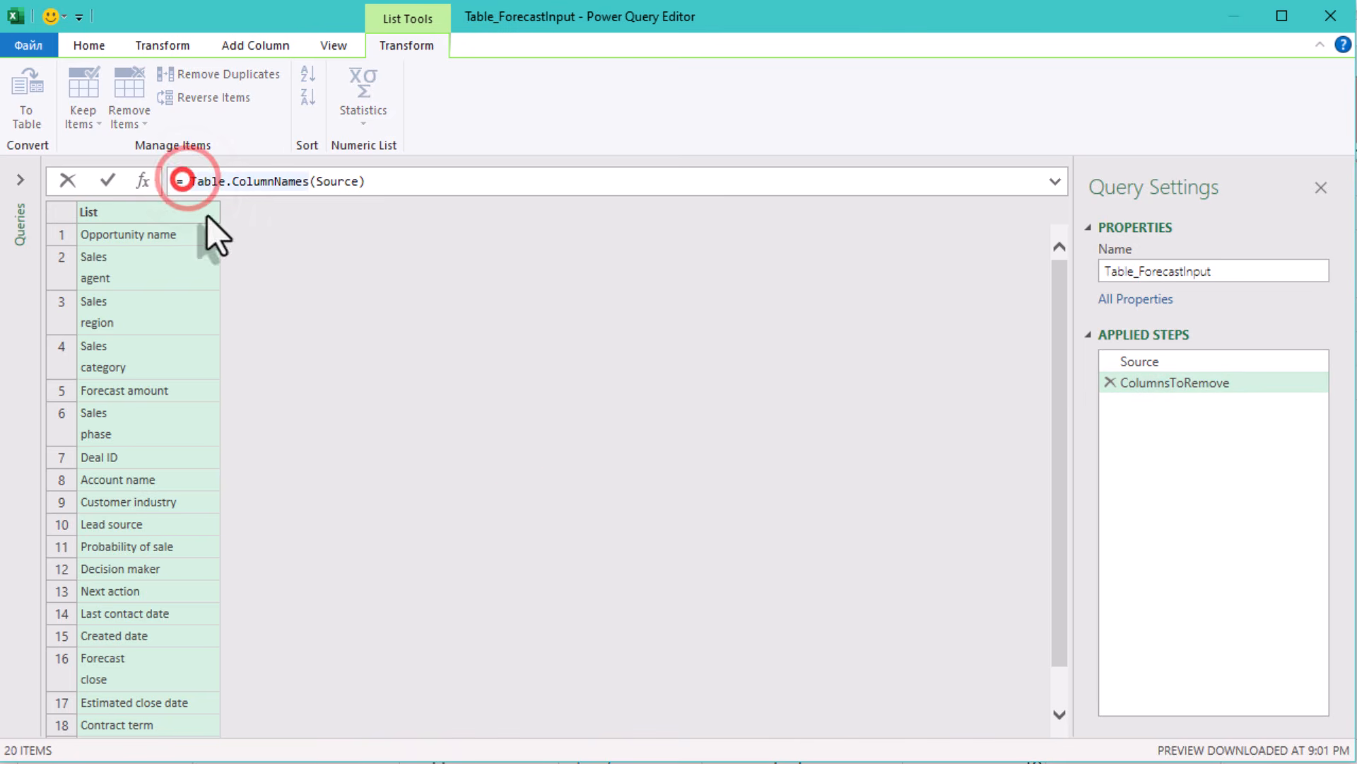
pyautogui.write('List.')
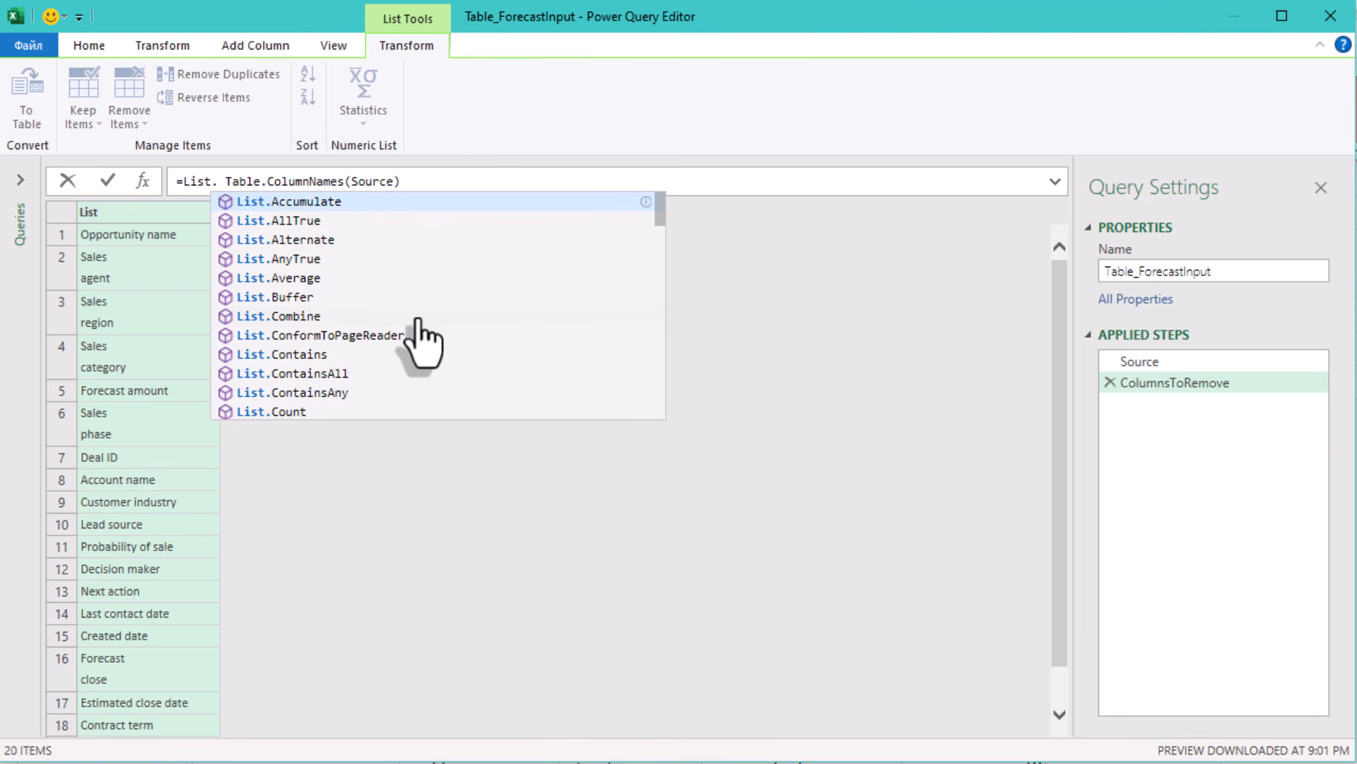
pyautogui.write('Sele')
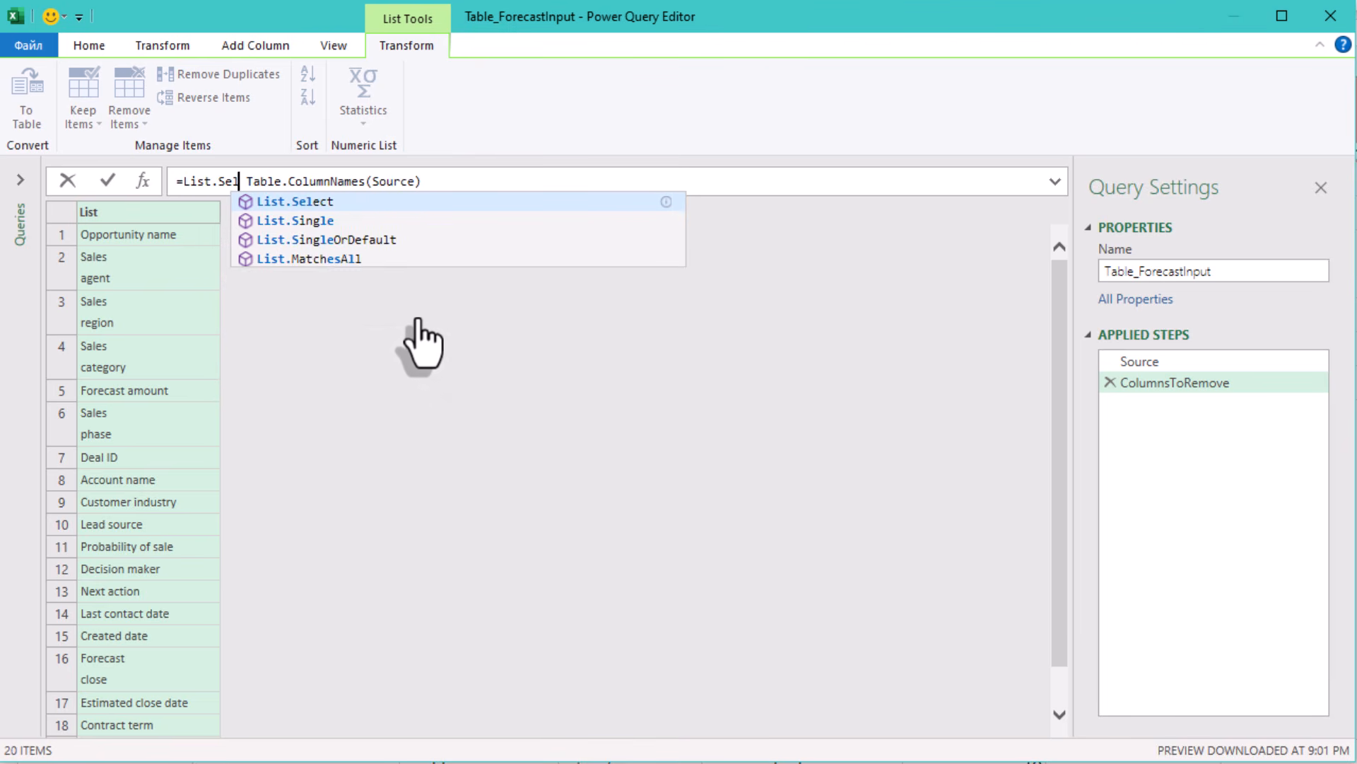
pyautogui.write('ct(')
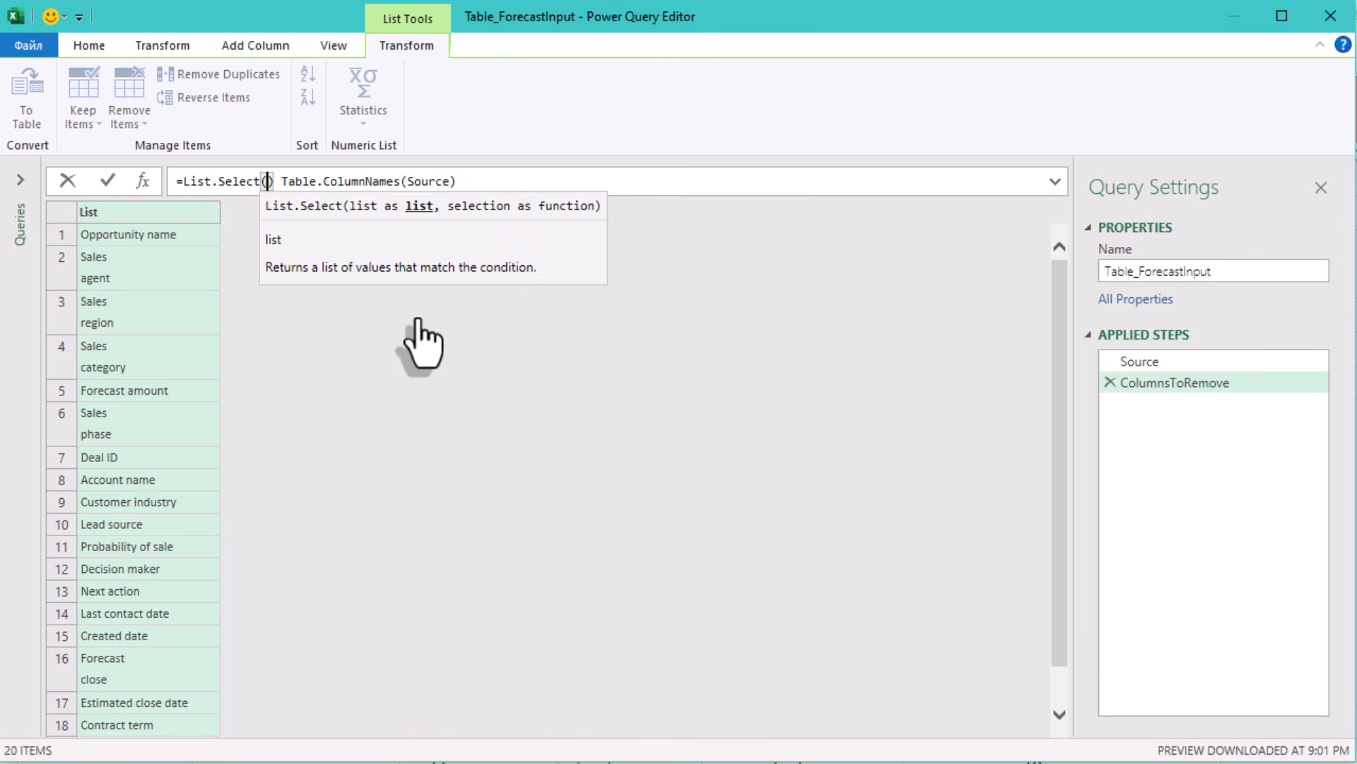
pyautogui.press('Delete')
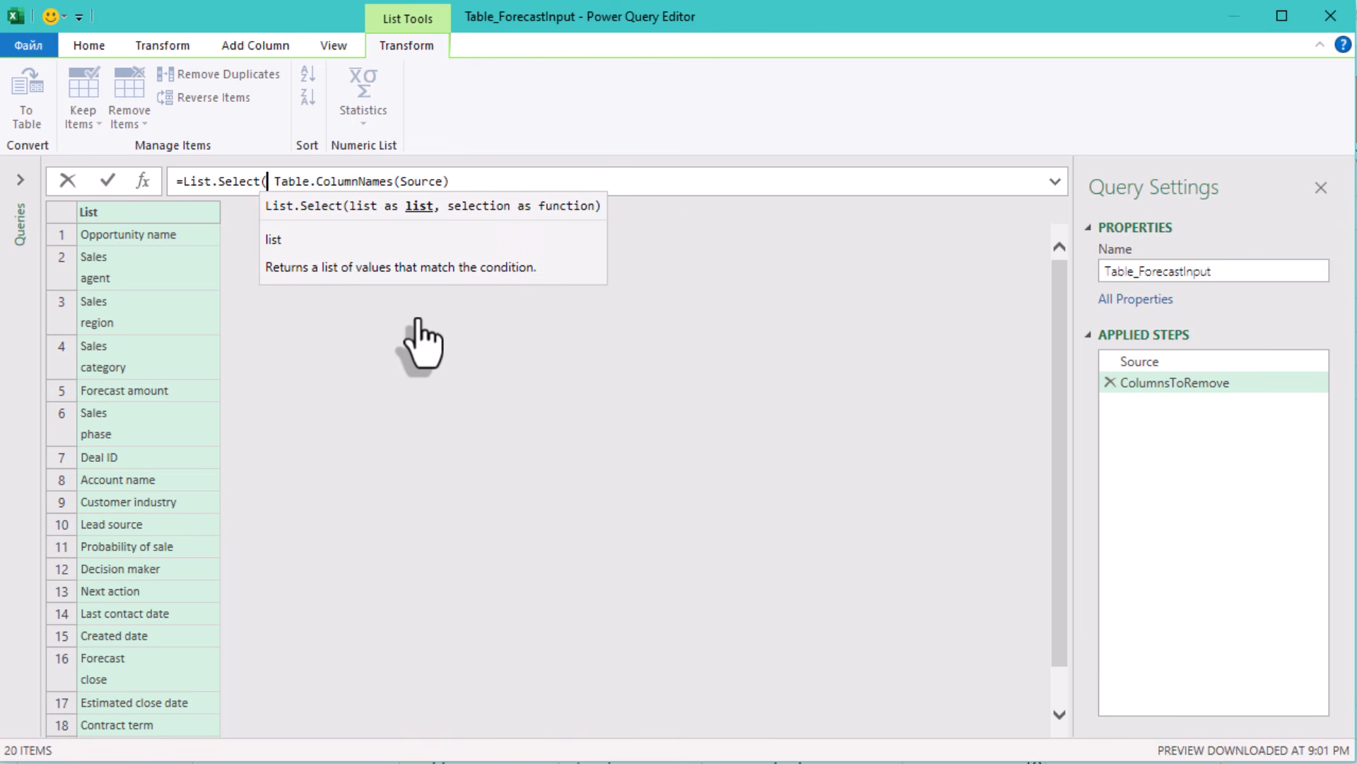
pyautogui.press('Delete')
pyautogui.press('End')
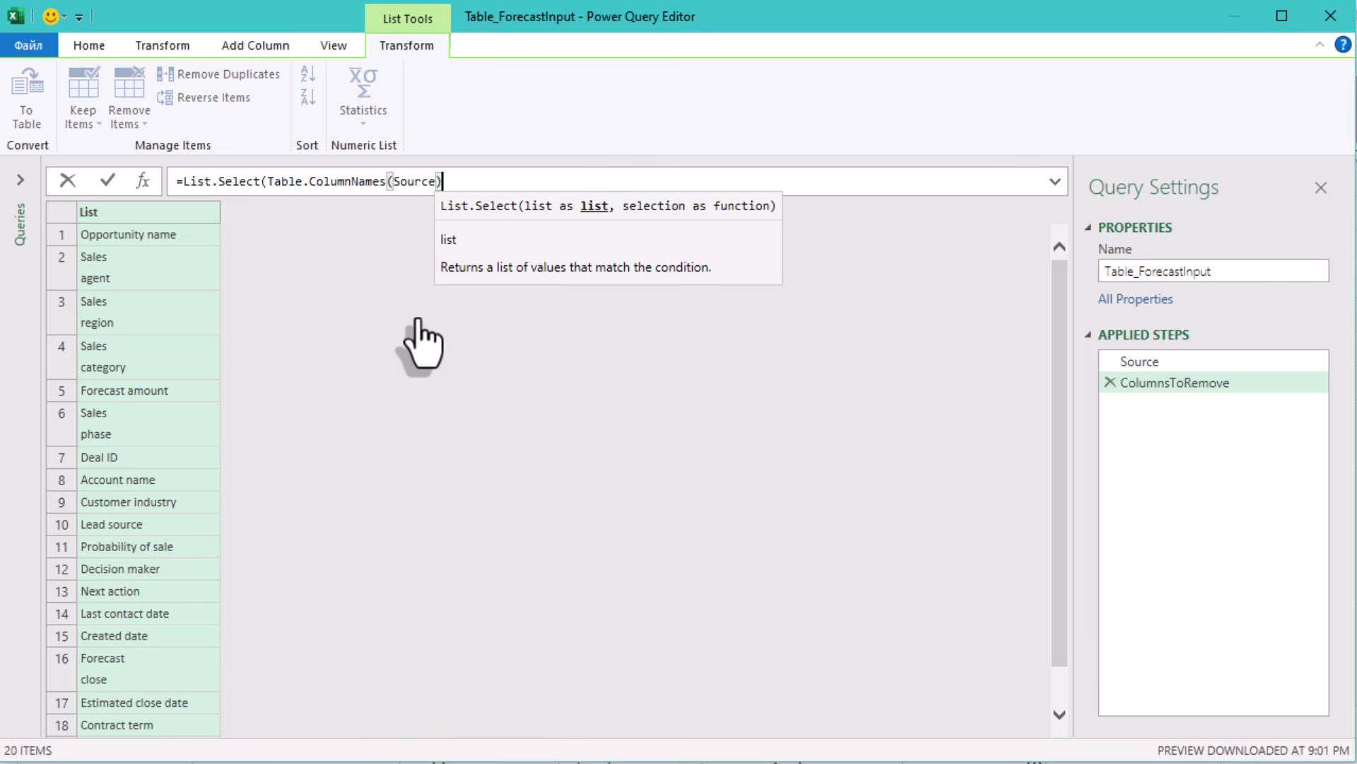
# Step: Extend the ColumnsToRemove formula with the selection function each List.Count (List.Distinct(Table.Column(Source,_))) to count each column's unique values
pyautogui.write(', each ')
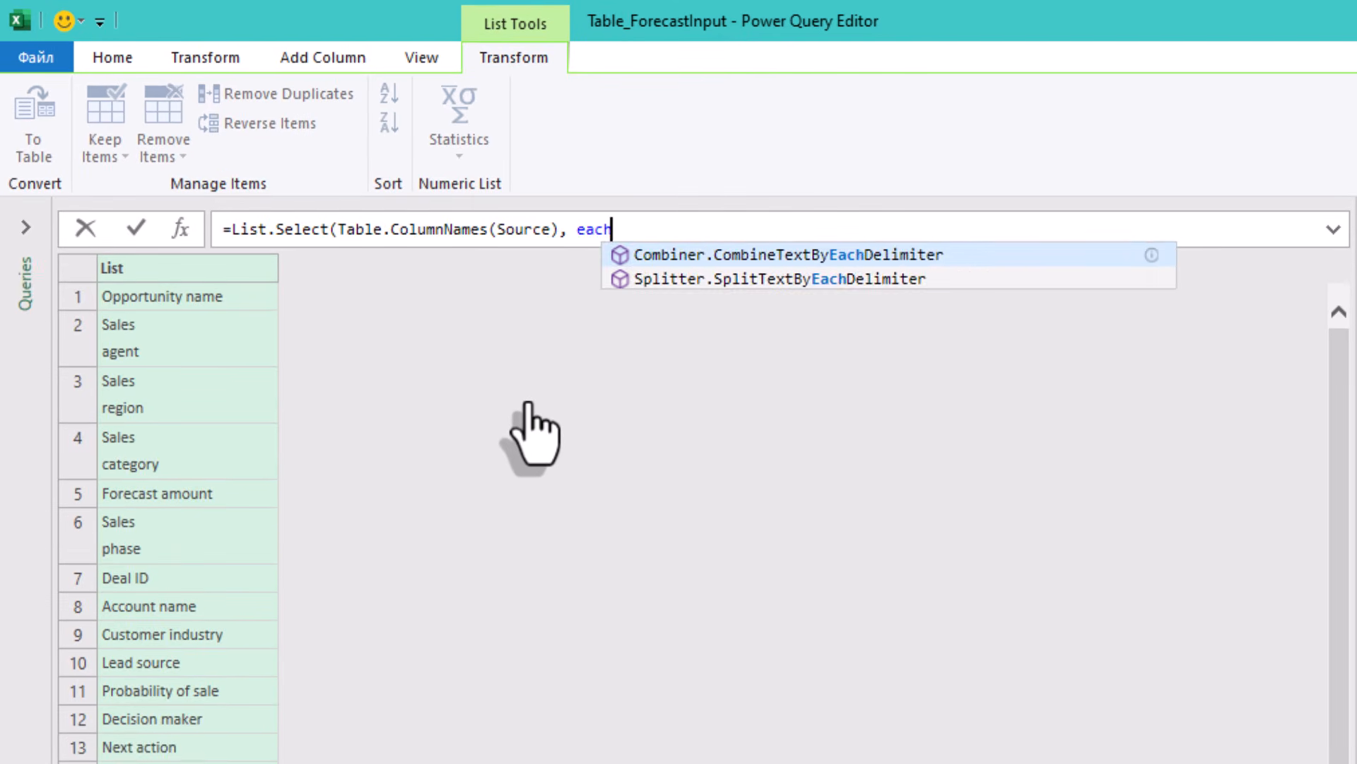
pyautogui.write('List.')
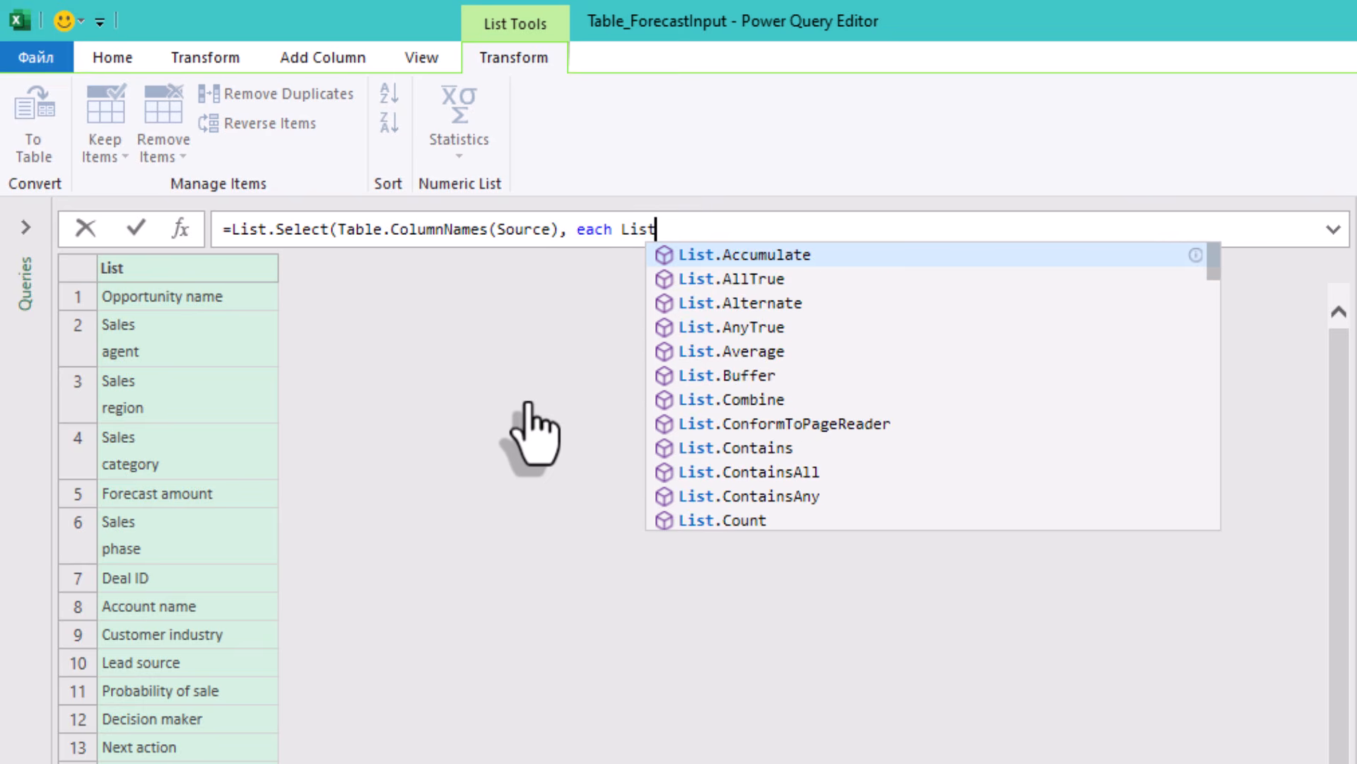
pyautogui.write('Count ')
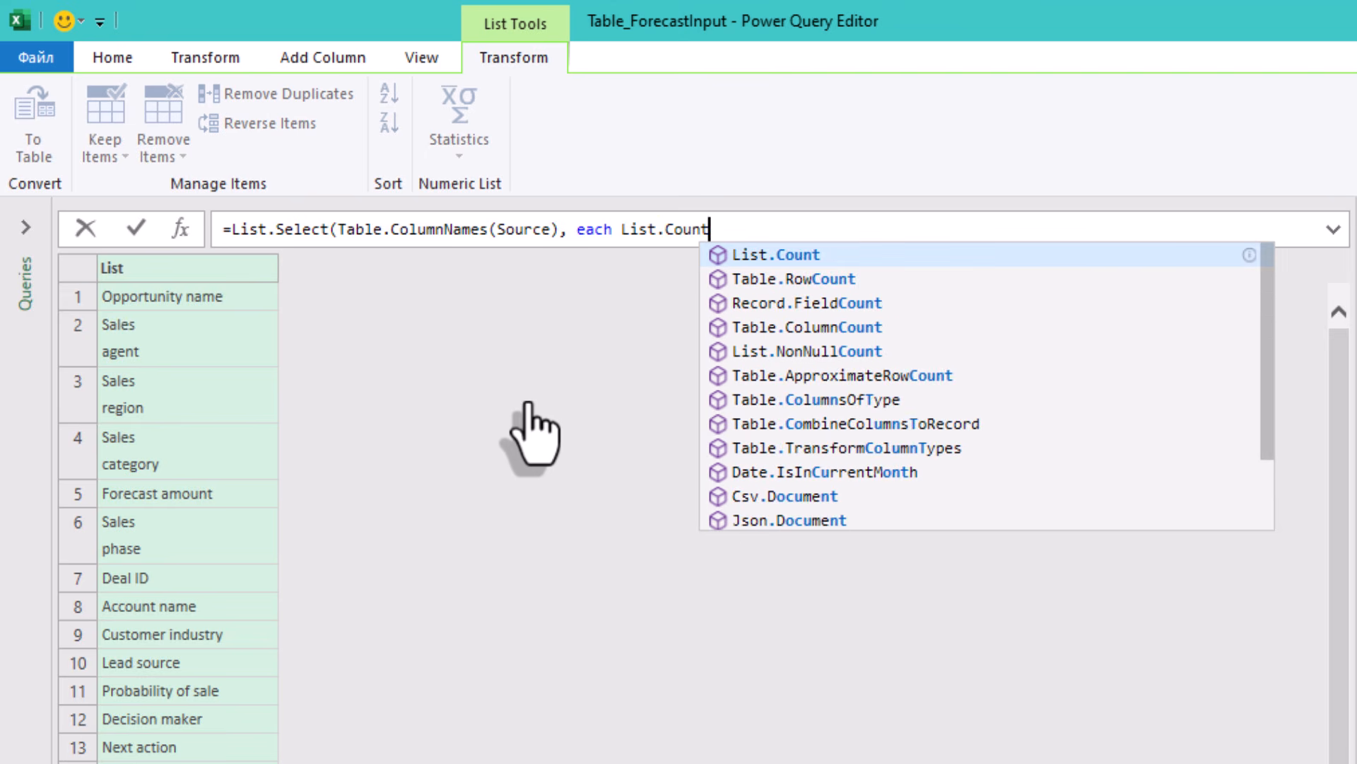
pyautogui.write('(')
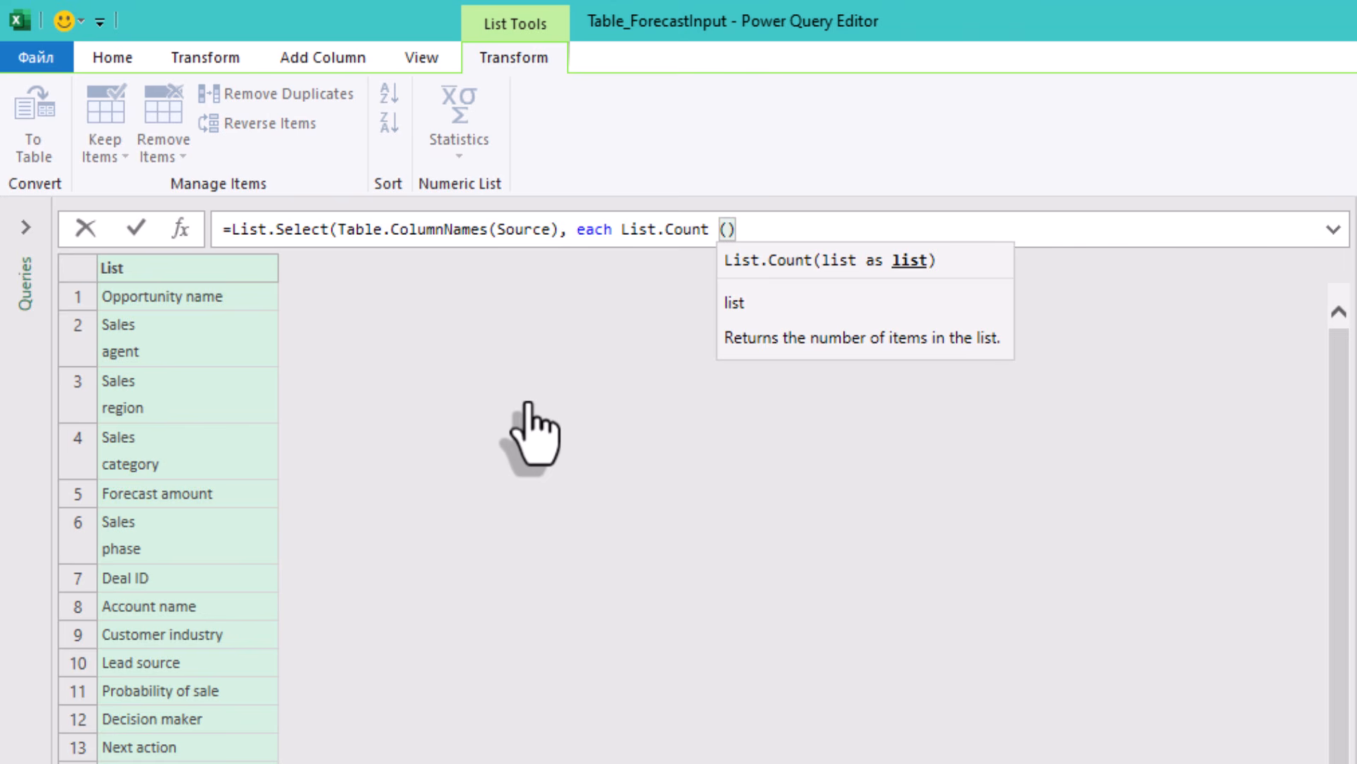
pyautogui.write('List')
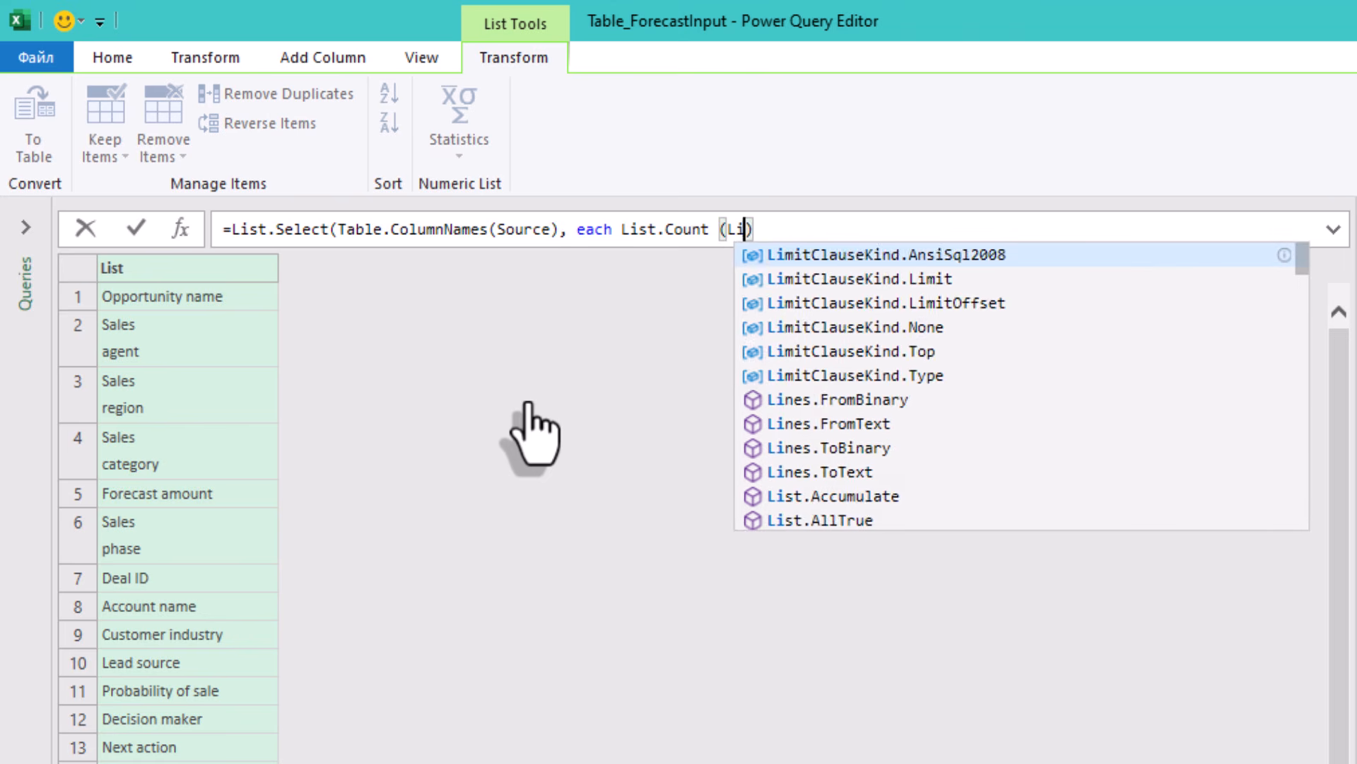
pyautogui.write('.Disti')
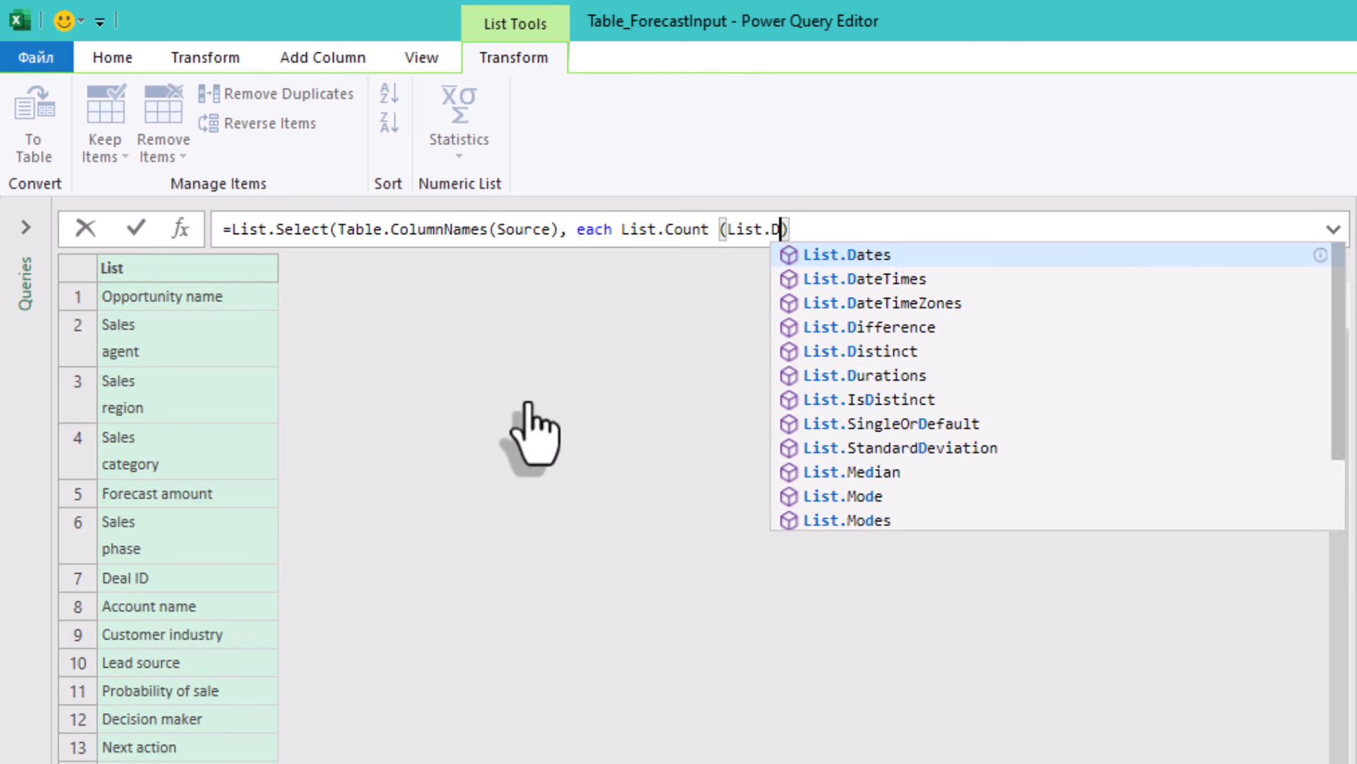
pyautogui.write('nct')
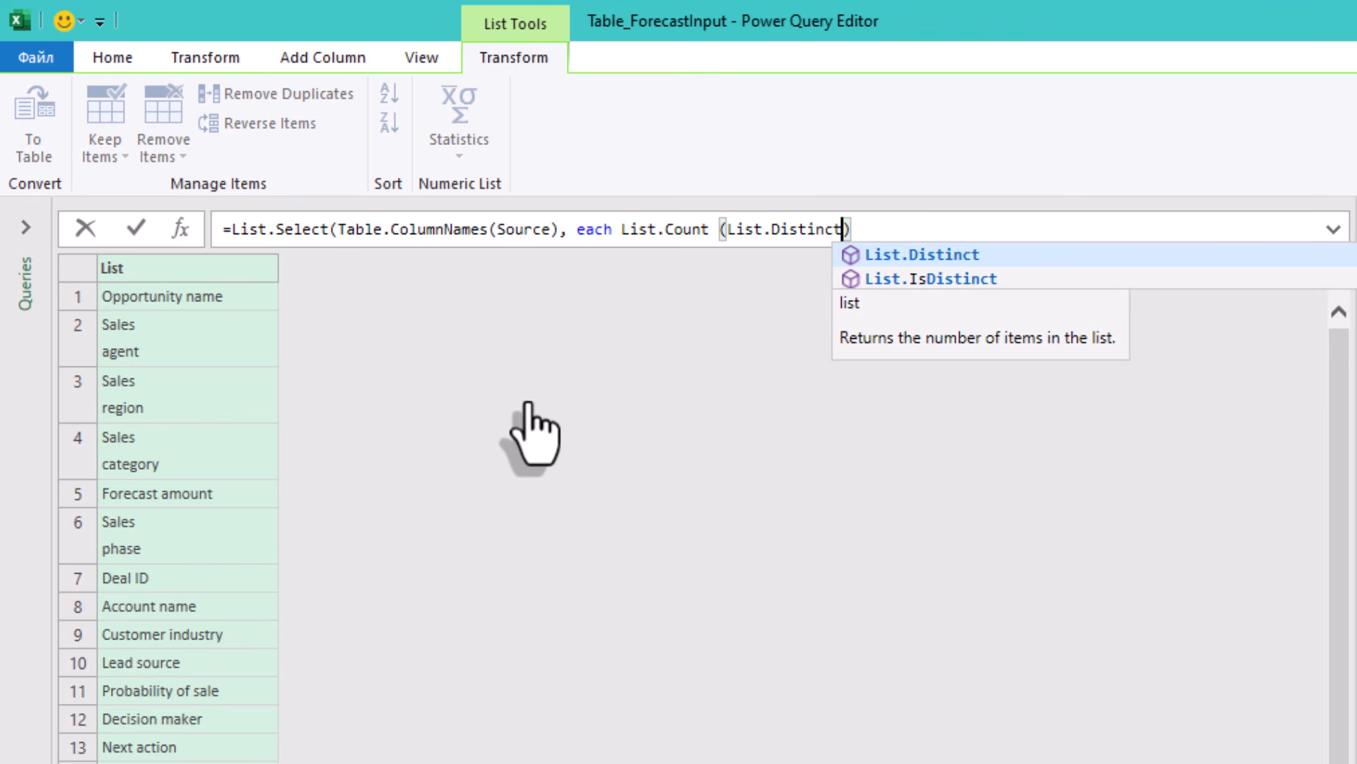
pyautogui.write('(')
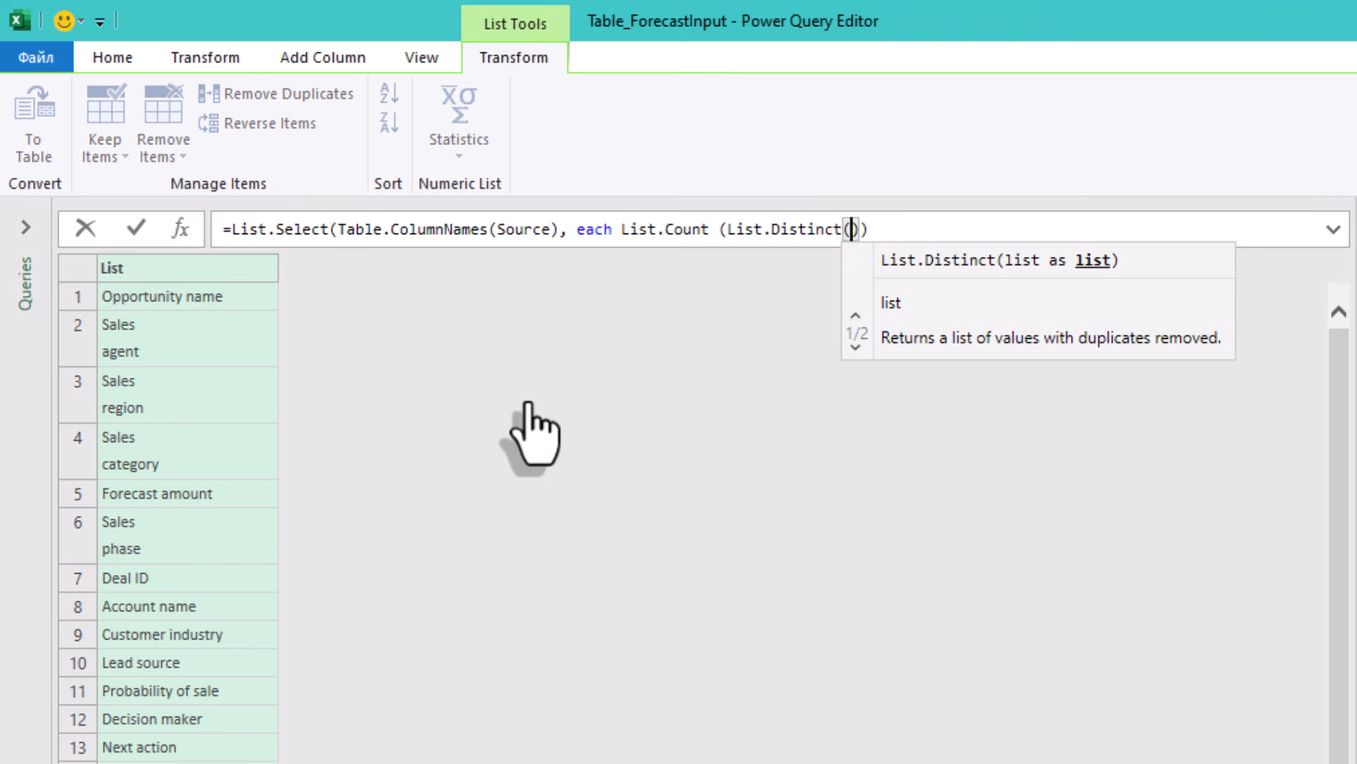
pyautogui.write('Table.Column')
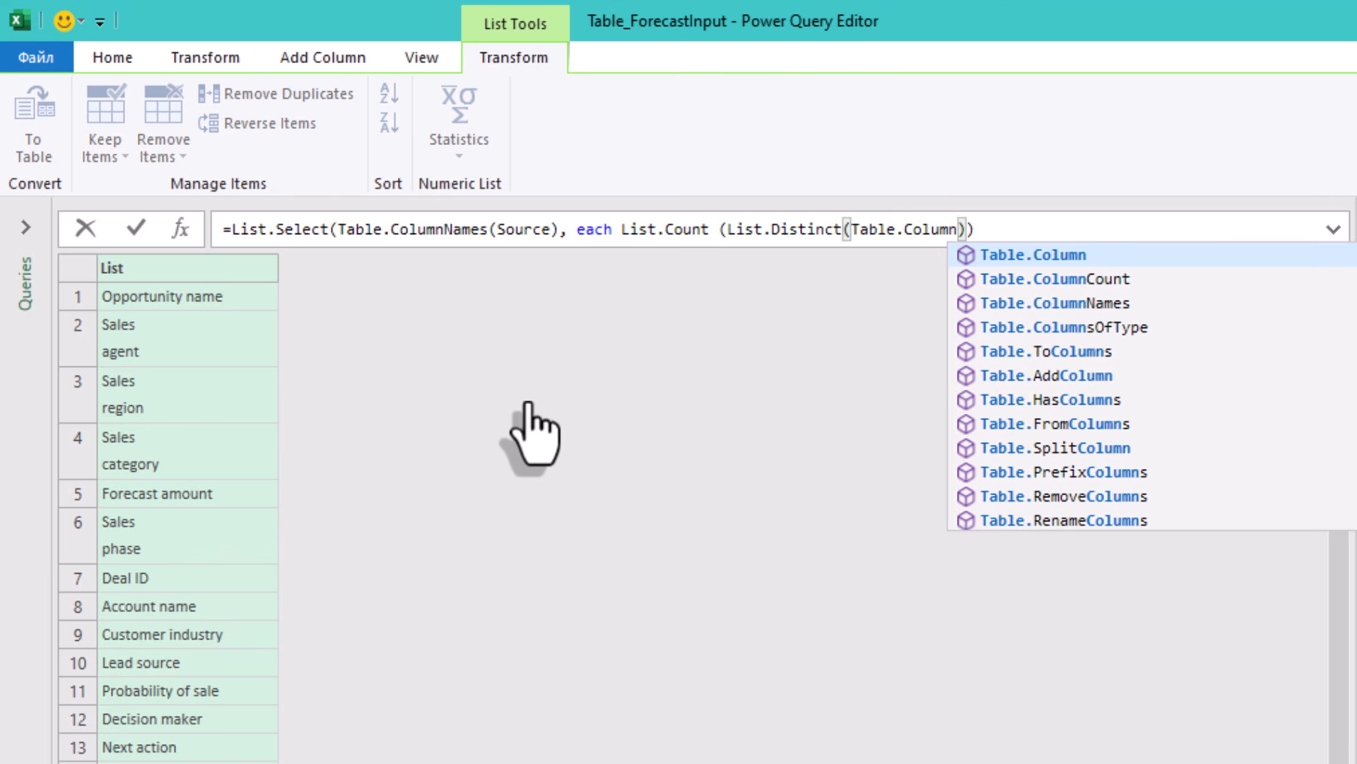
pyautogui.write('(Sourc')
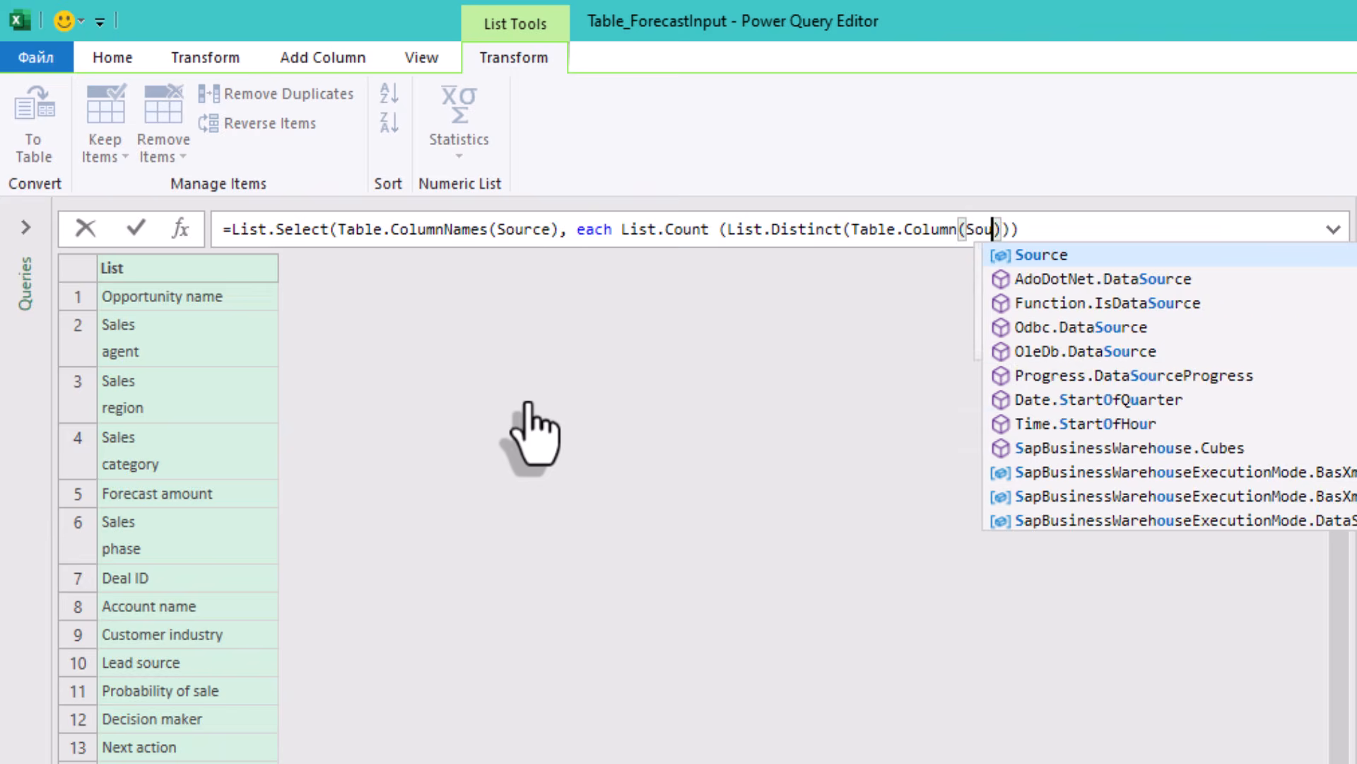
pyautogui.write('e, _')
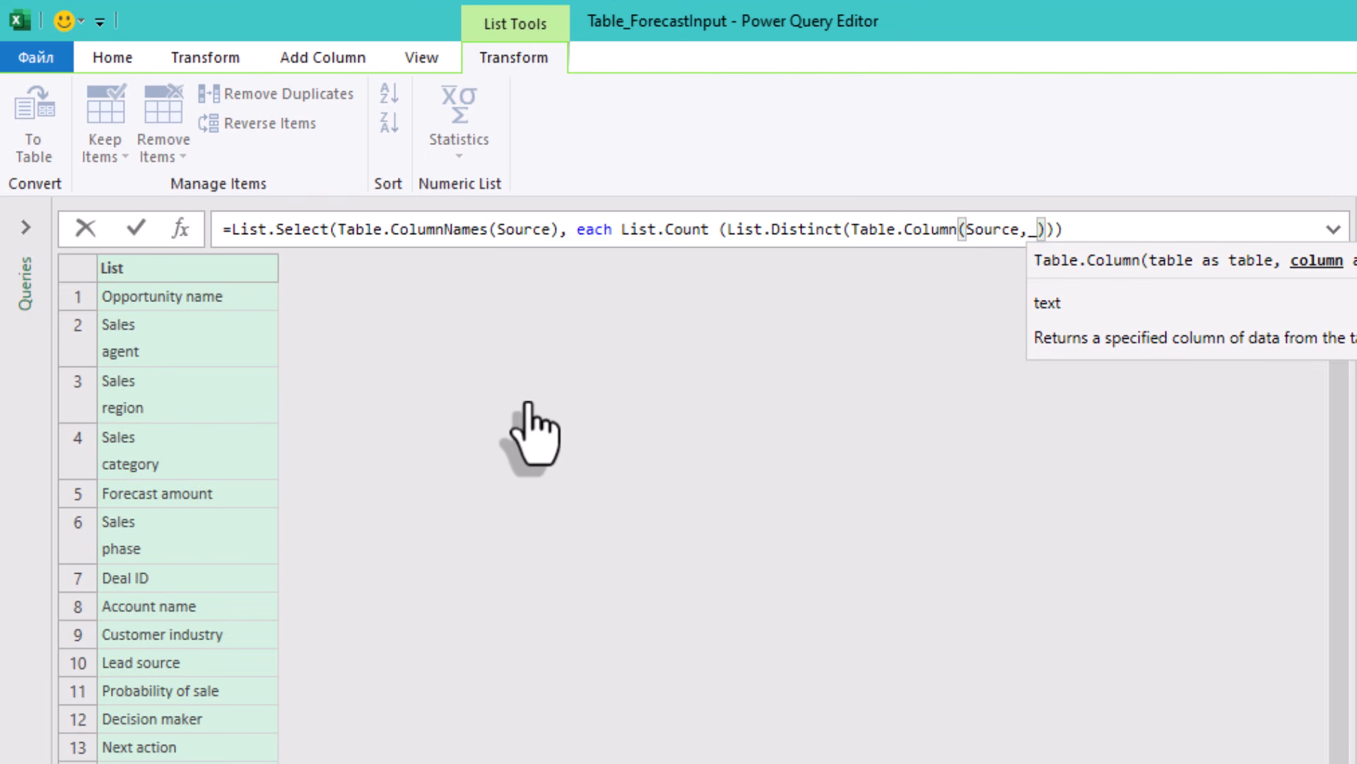
pyautogui.write(')')
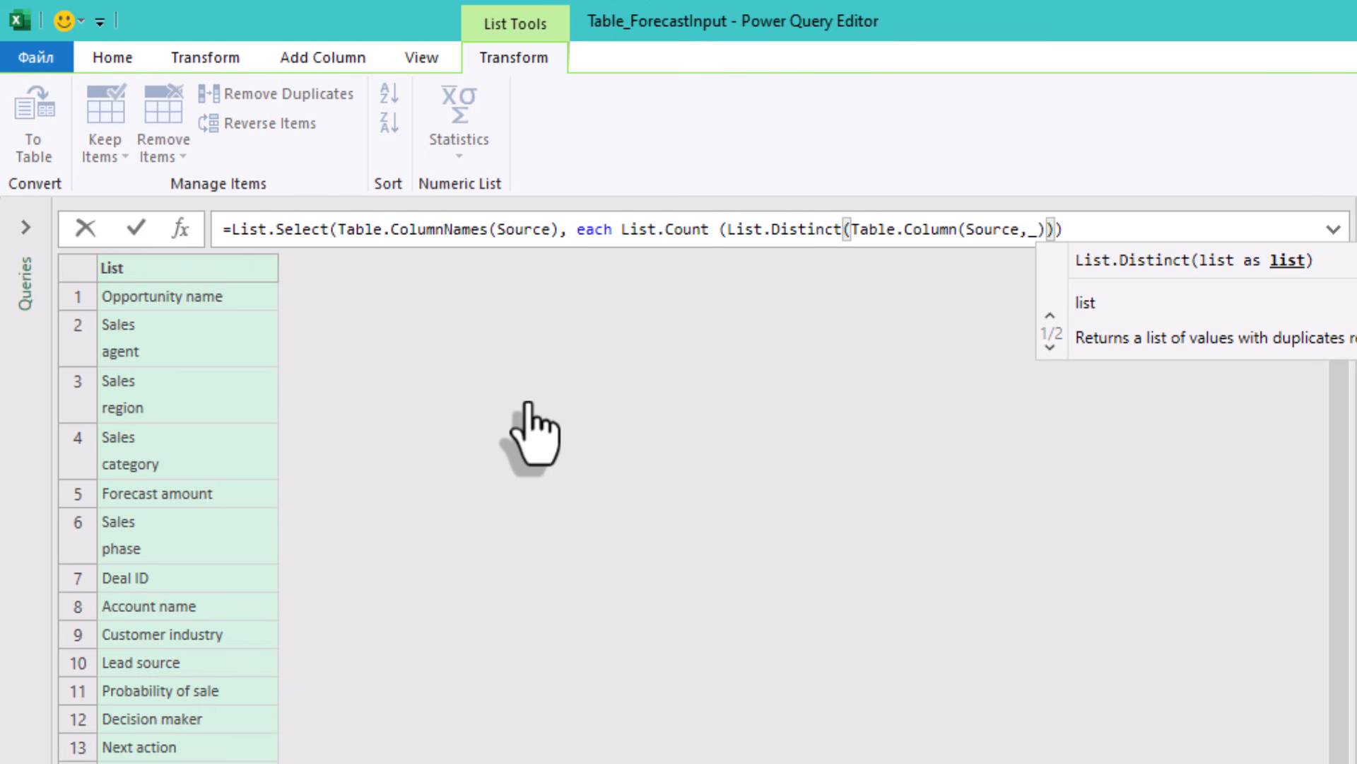
pyautogui.write(')')
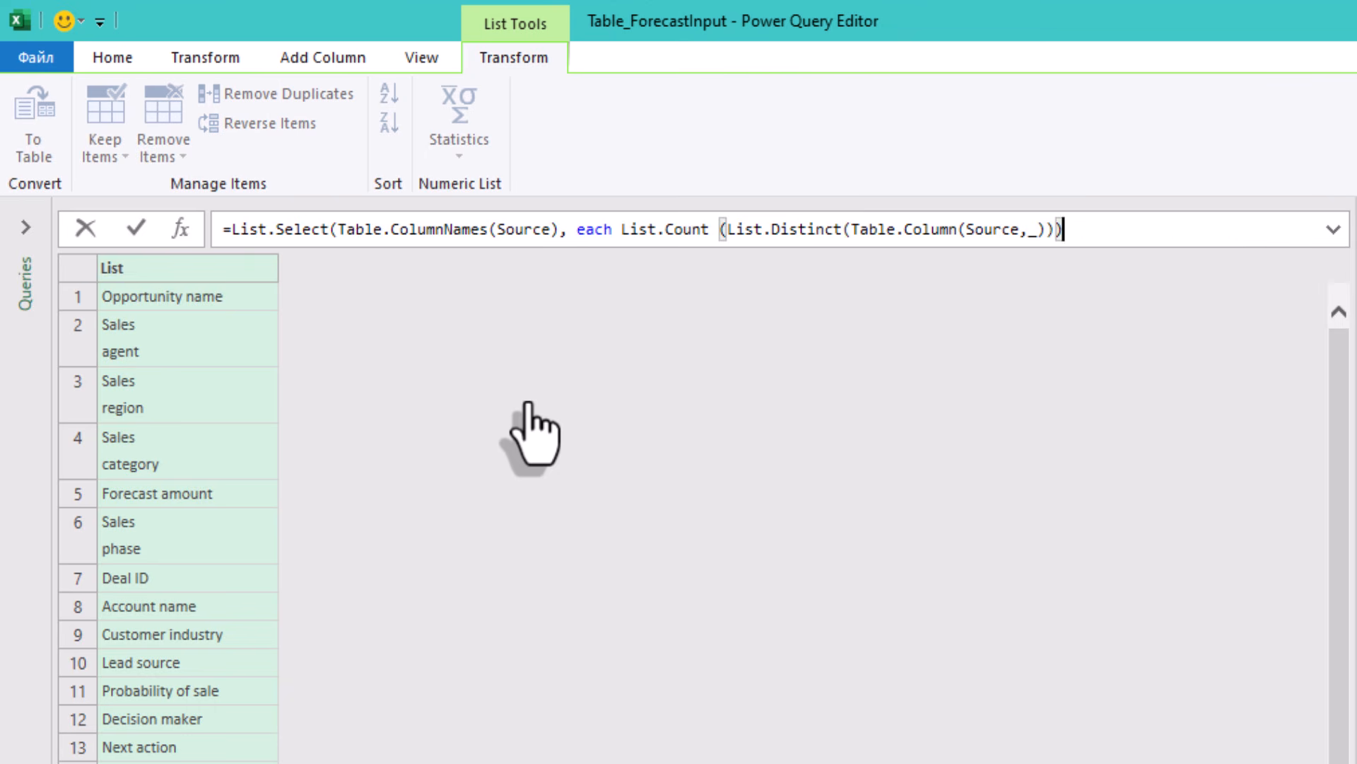
# Step: Complete the List.Select condition with =1, close the formula's parenthesis and apply it
pyautogui.press('Left')
pyautogui.press('Left')
pyautogui.press('Right')
pyautogui.press('Right')
pyautogui.write(')=1)')
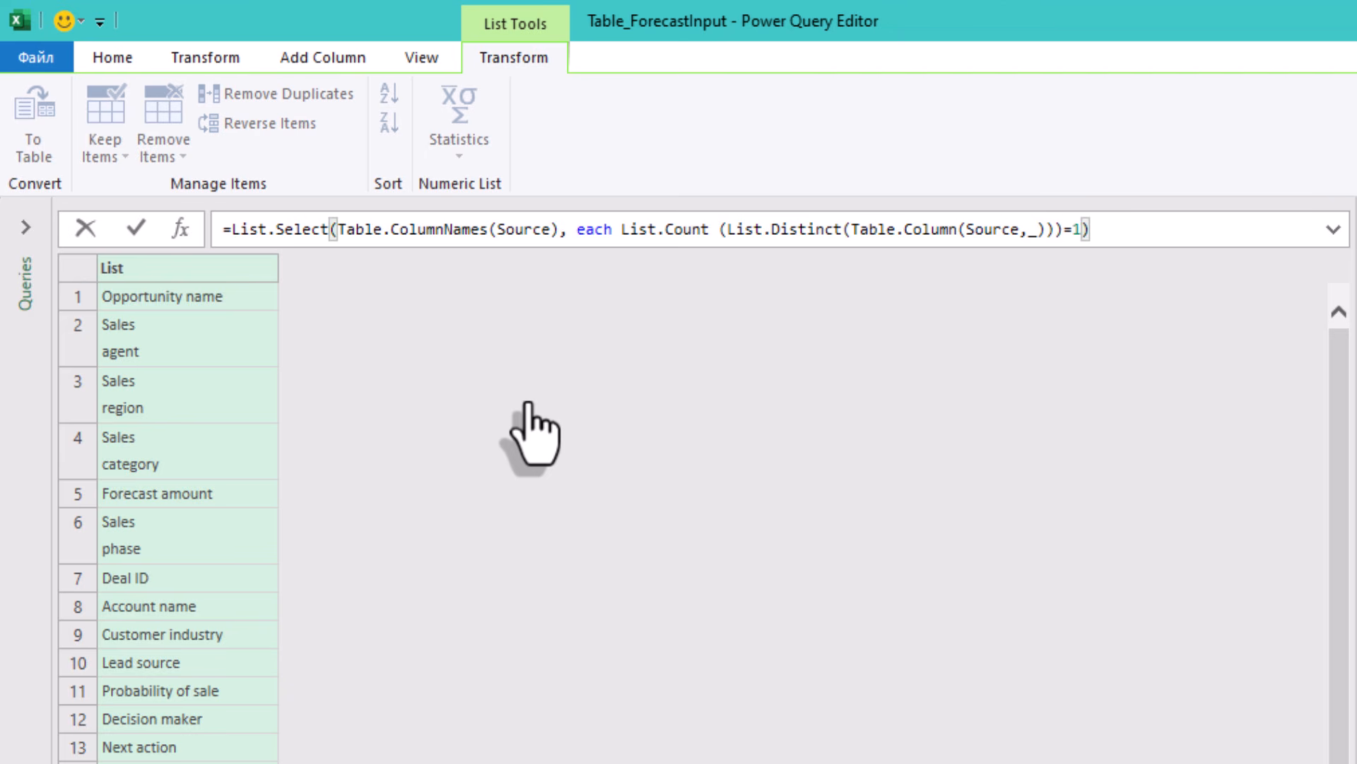
pyautogui.press('Return')
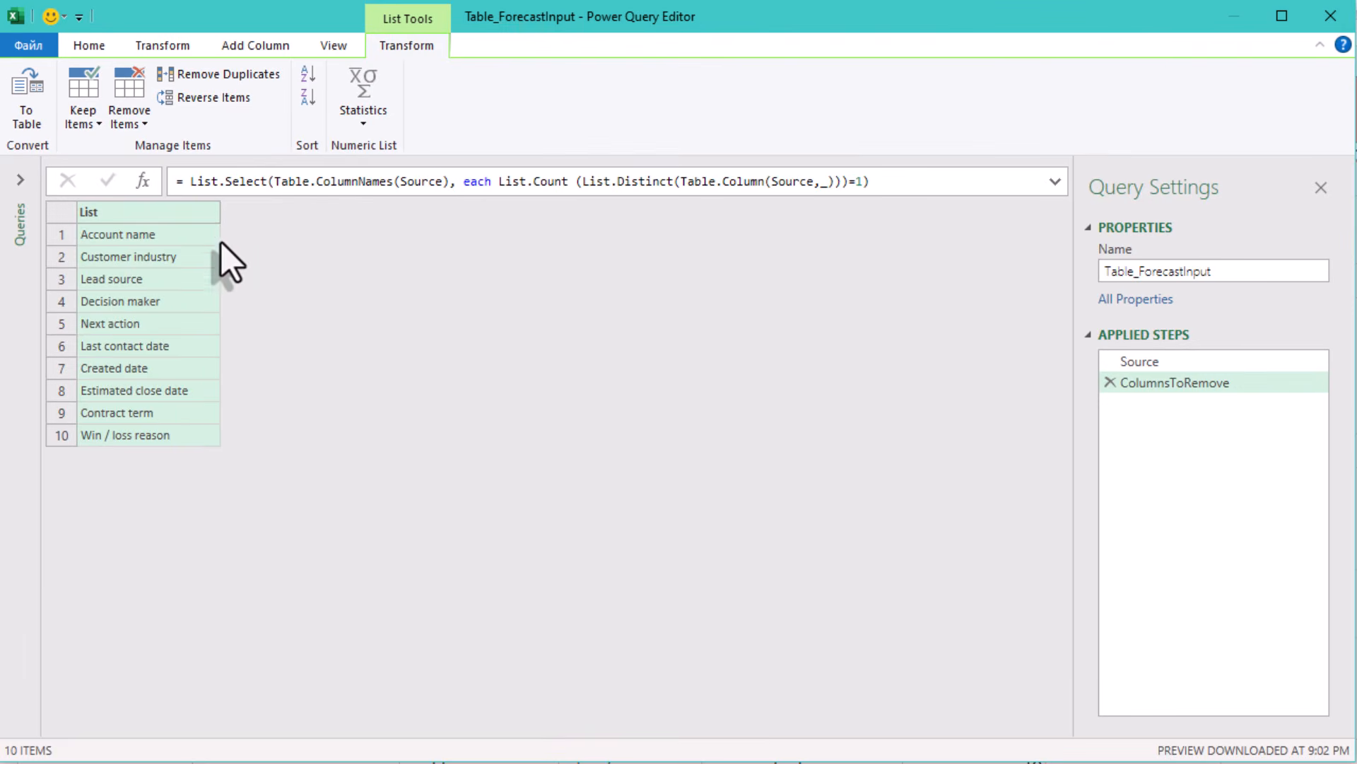
# Step: Go through the column names selected by the ColumnsToRemove step one by one, from Account name to Win / loss reason
pyautogui.click(194, 234)
pyautogui.click(181, 256)
pyautogui.click(177, 279)
pyautogui.click(179, 301)
pyautogui.click(181, 323)
pyautogui.click(186, 346)
pyautogui.click(195, 368)
pyautogui.click(194, 391)
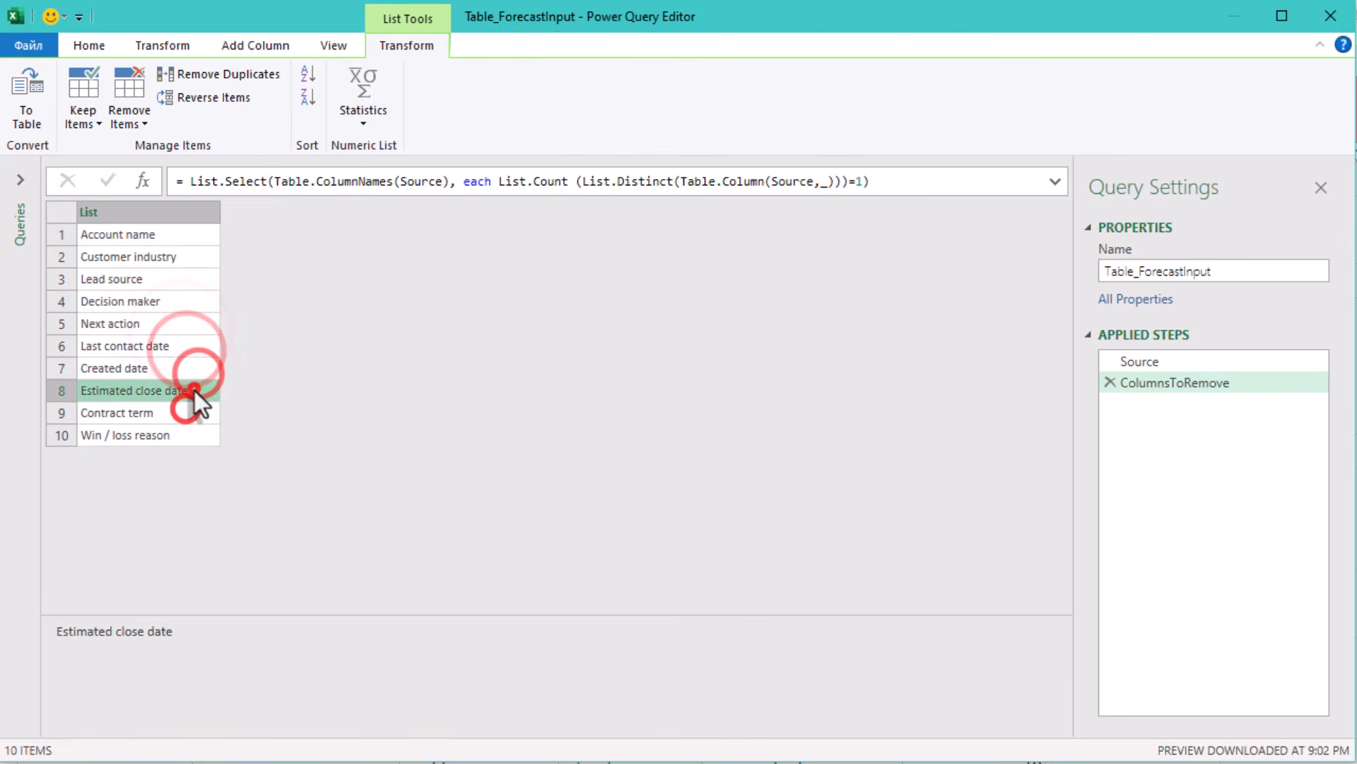
pyautogui.click(192, 412)
pyautogui.click(190, 435)
# Step: Add a custom query step after ColumnsToRemove and rename it as Result
pyautogui.click(142, 181)
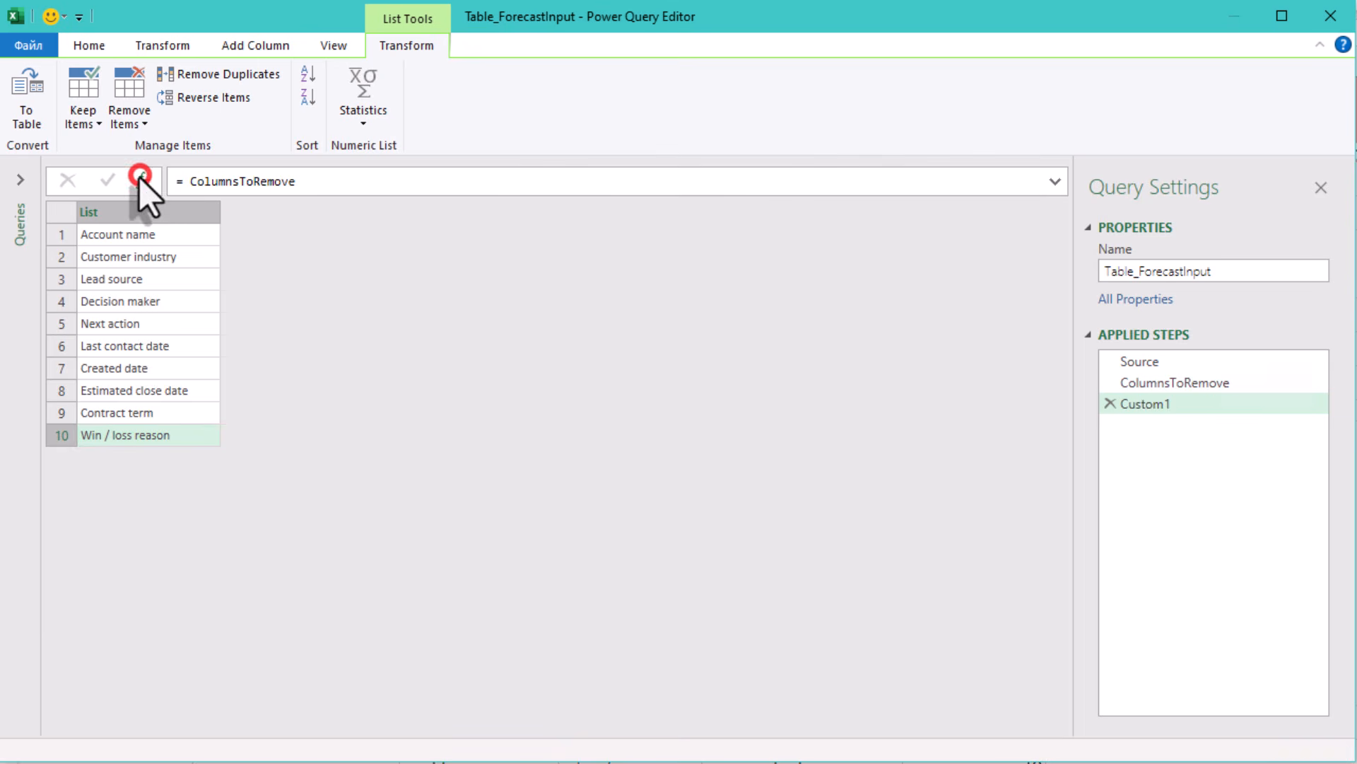
pyautogui.rightClick(1154, 413)
pyautogui.click(1230, 458)
pyautogui.write('Result')
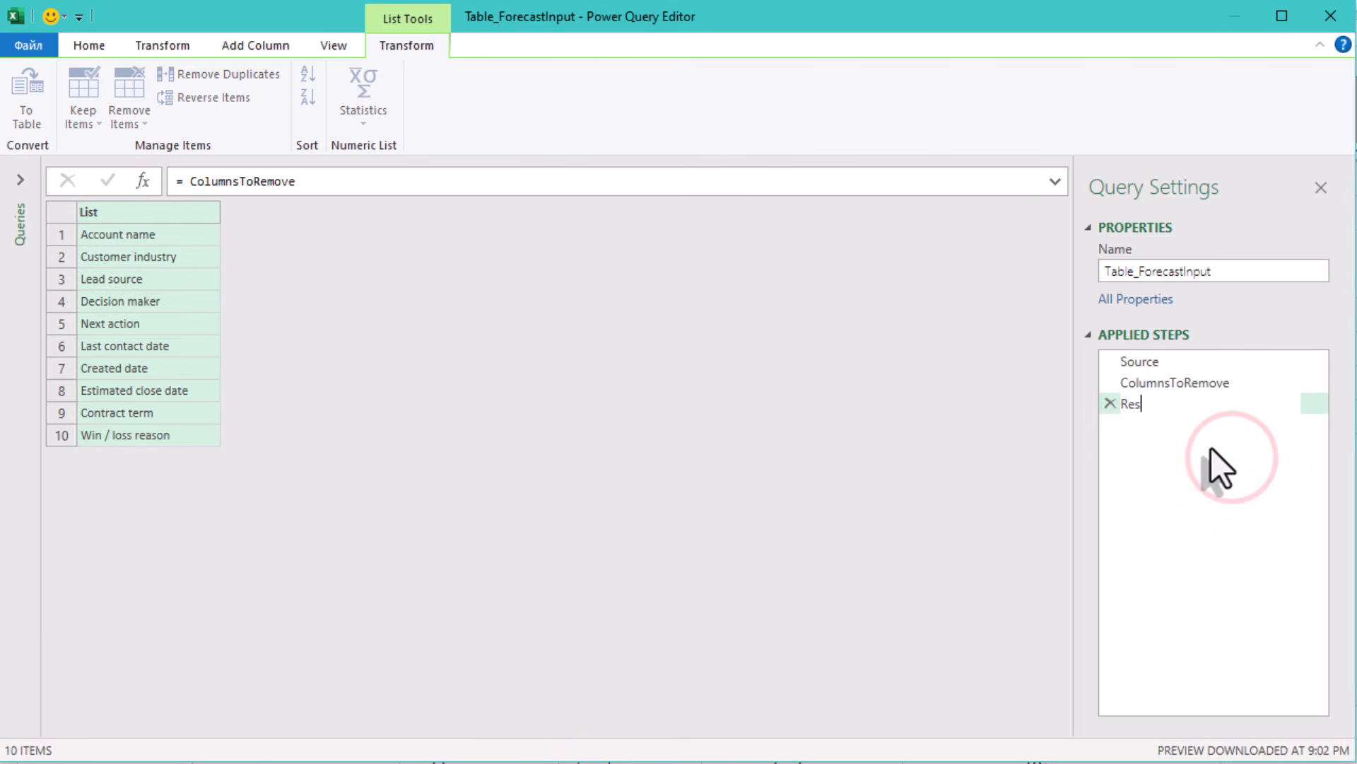
pyautogui.press('Return')
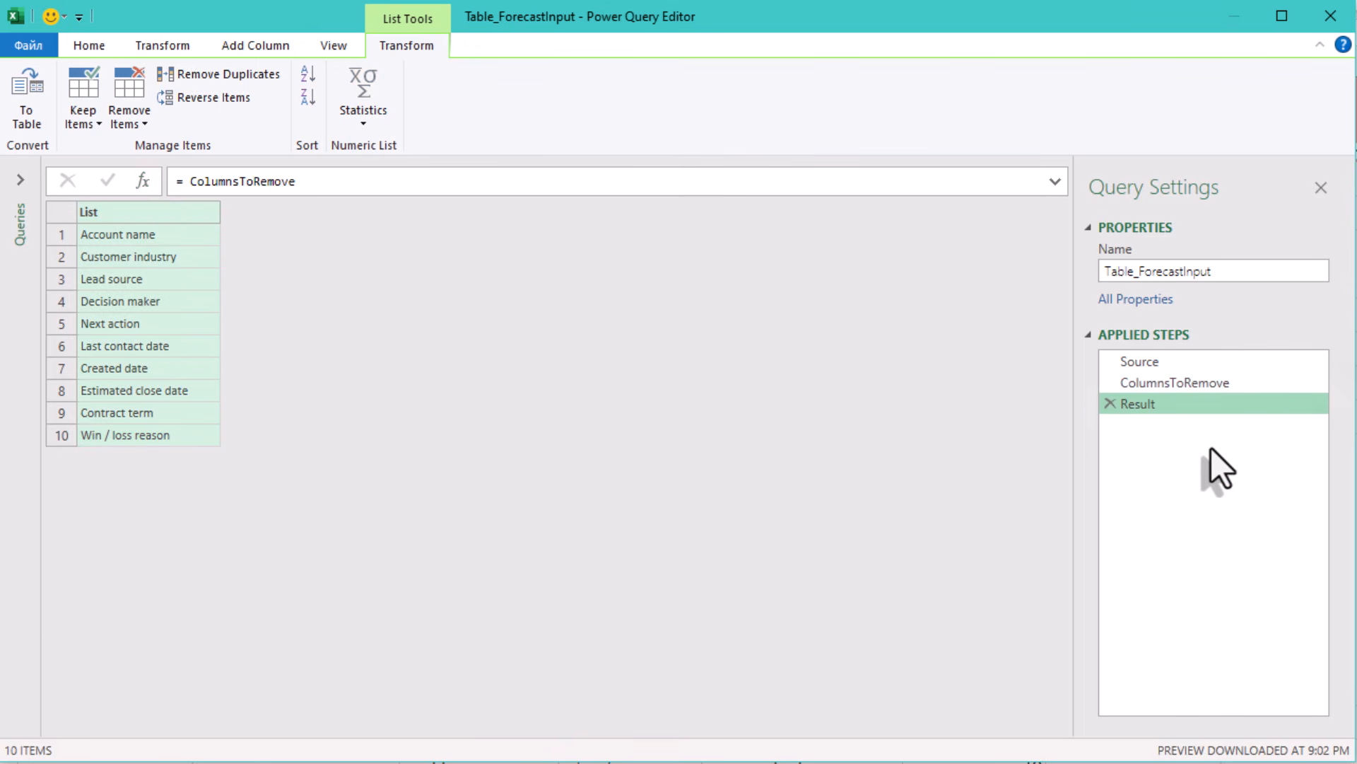
# Step: Change the Result step's formula to = Table.RemoveColumns(Source,ColumnsToRemove) and apply it
pyautogui.click(143, 188)
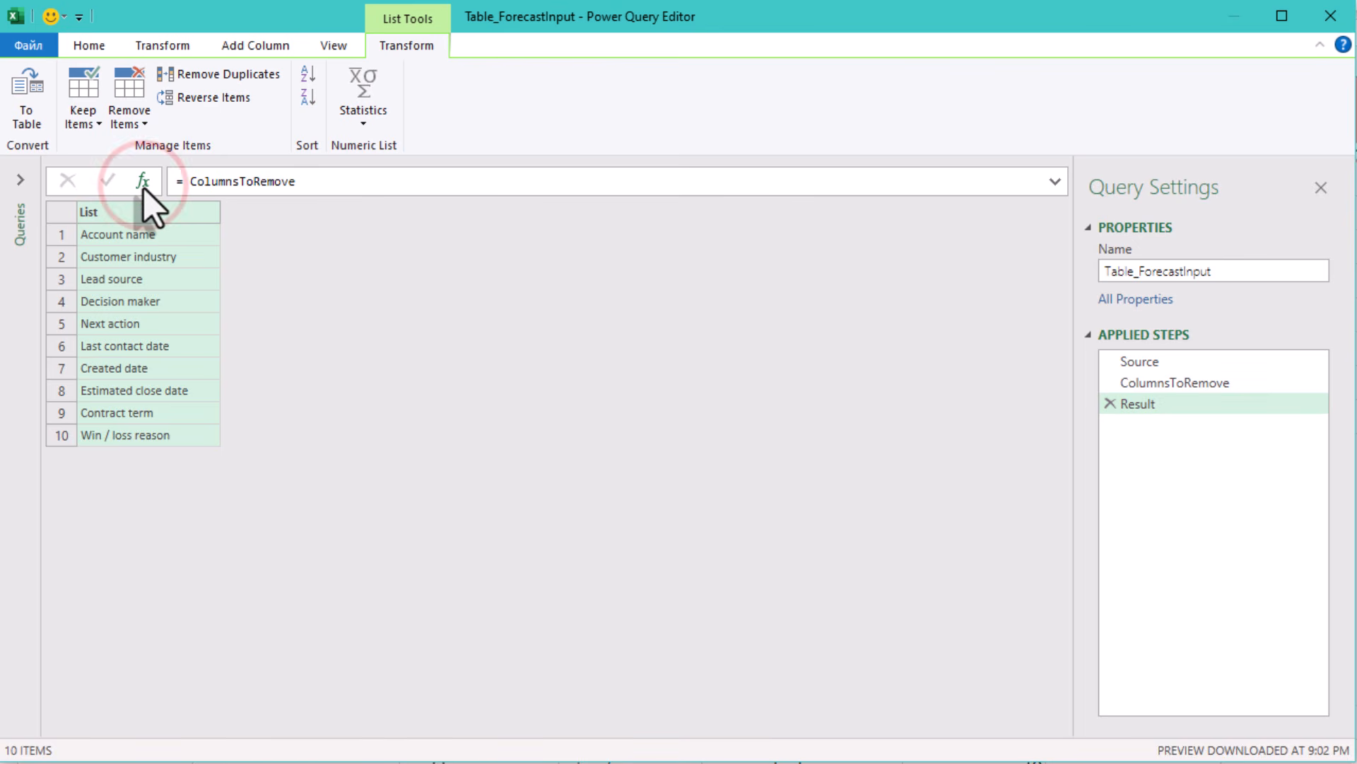
pyautogui.click(183, 179)
pyautogui.write('Table')
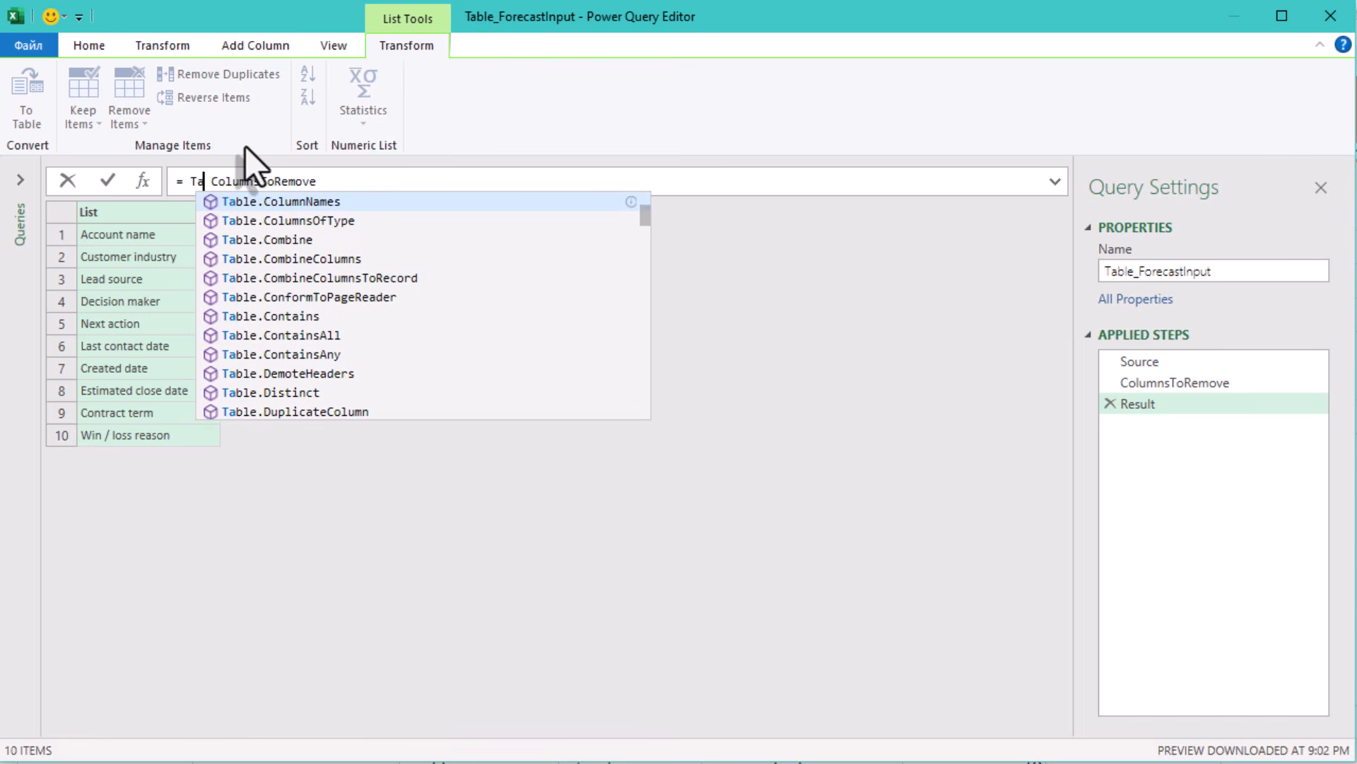
pyautogui.write('.Rem')
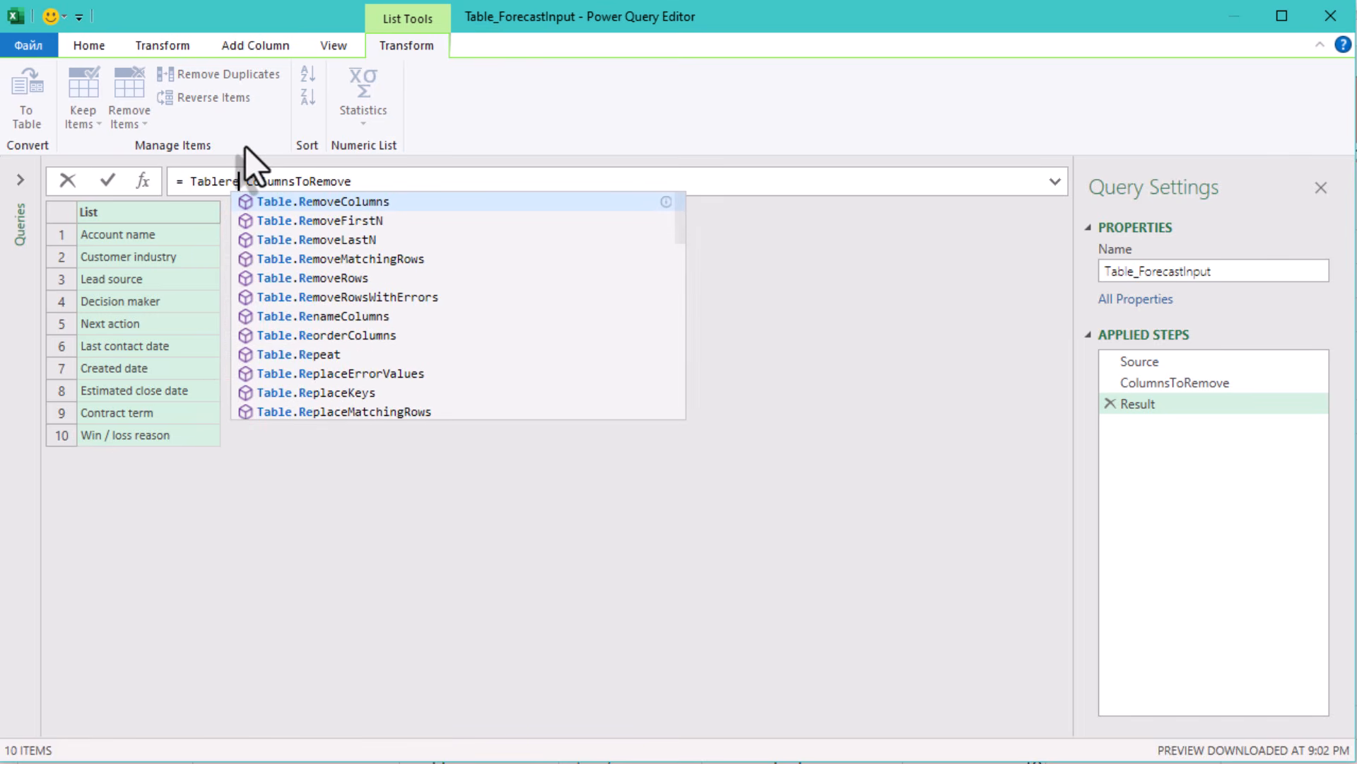
pyautogui.press('Tab')
pyautogui.write('(')
pyautogui.press('Delete')
pyautogui.write('Source')
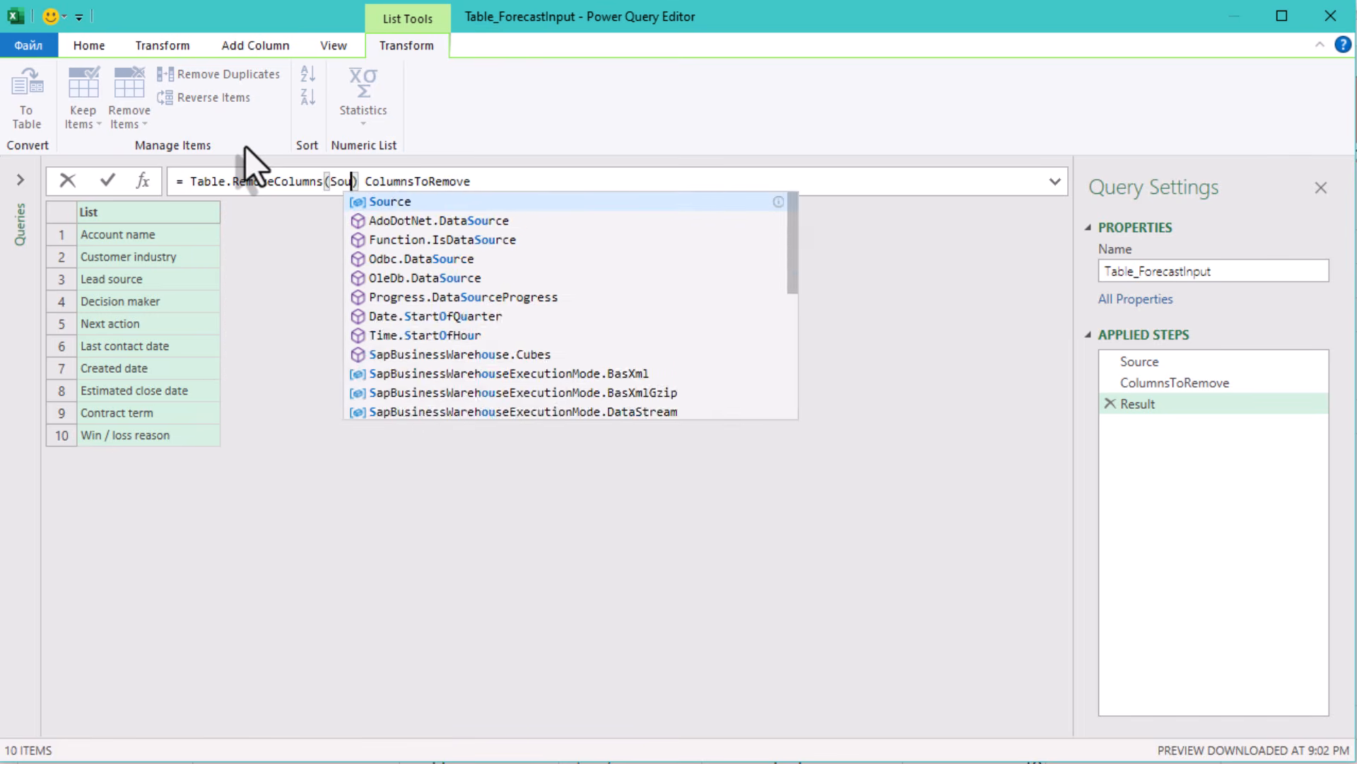
pyautogui.press('Delete')
pyautogui.write(',')
pyautogui.press('End')
pyautogui.write(')')
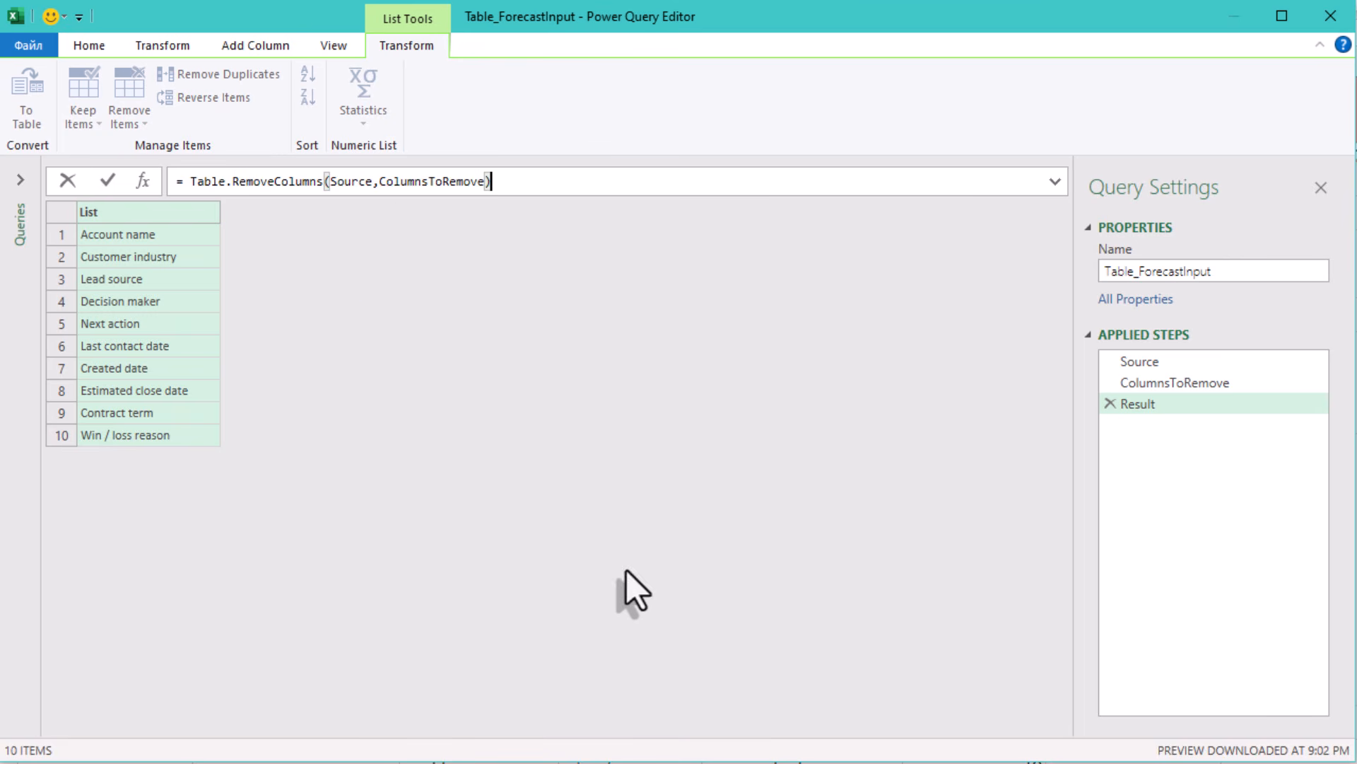
pyautogui.click(361, 296)
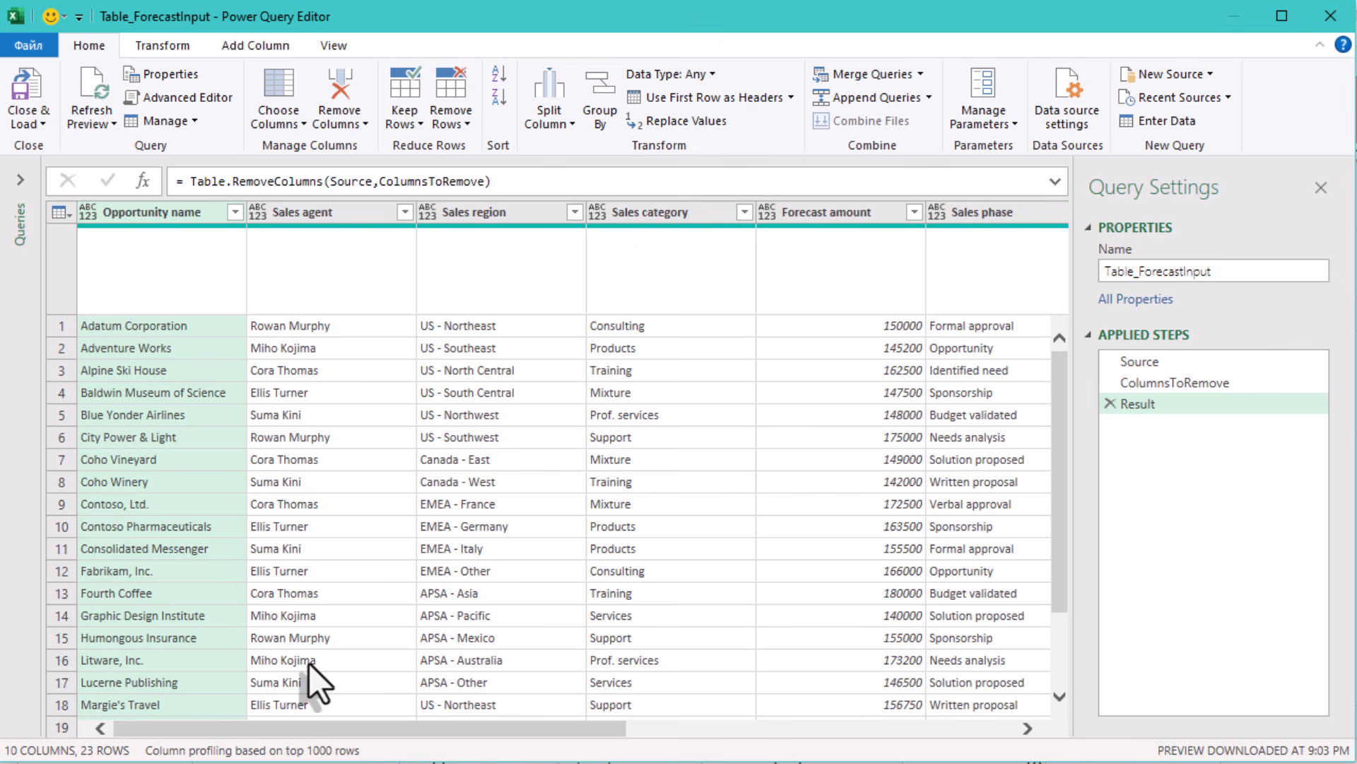
# Step: Examine the remaining columns and rows of the Result table through to Weighted forecast and the last record
pyautogui.click(295, 733)
pyautogui.moveTo(294, 732); pyautogui.dragTo(774, 728)
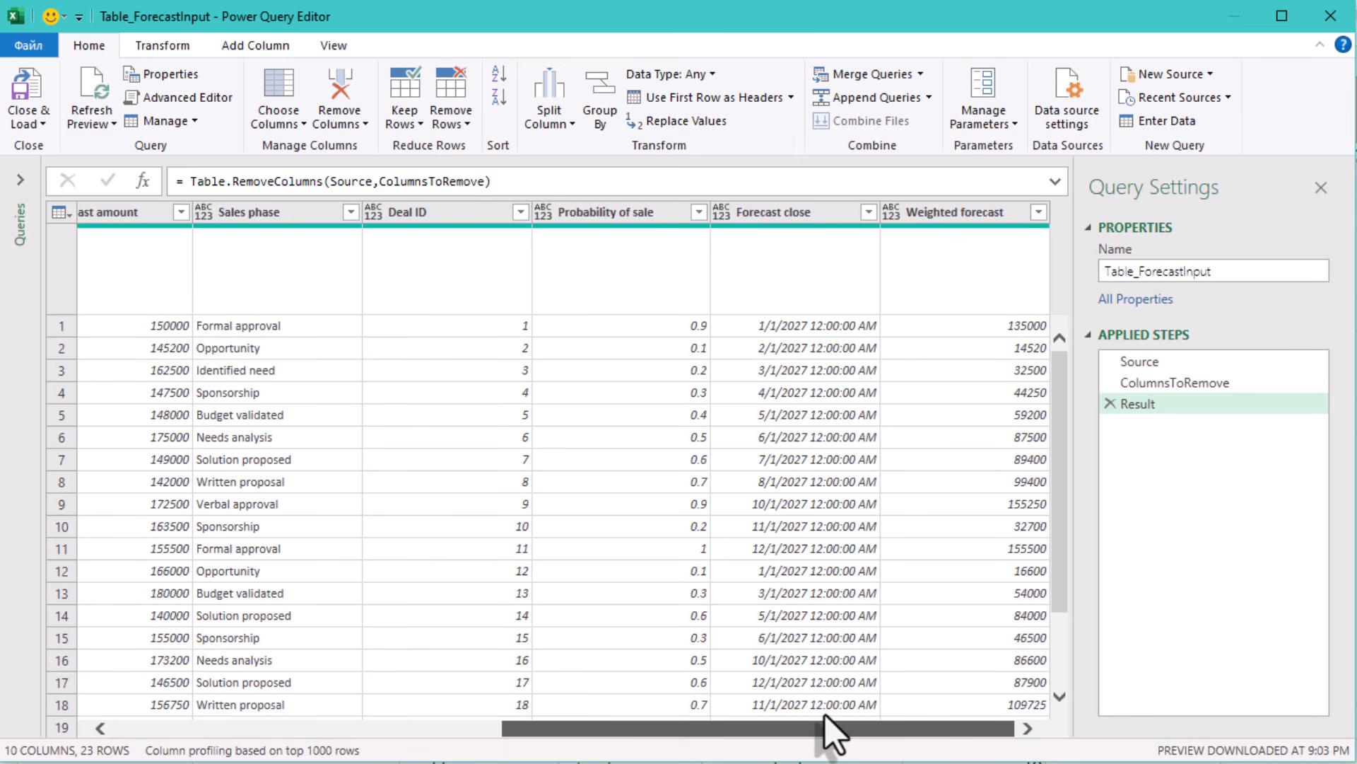
pyautogui.moveTo(688, 718); pyautogui.dragTo(850, 690)
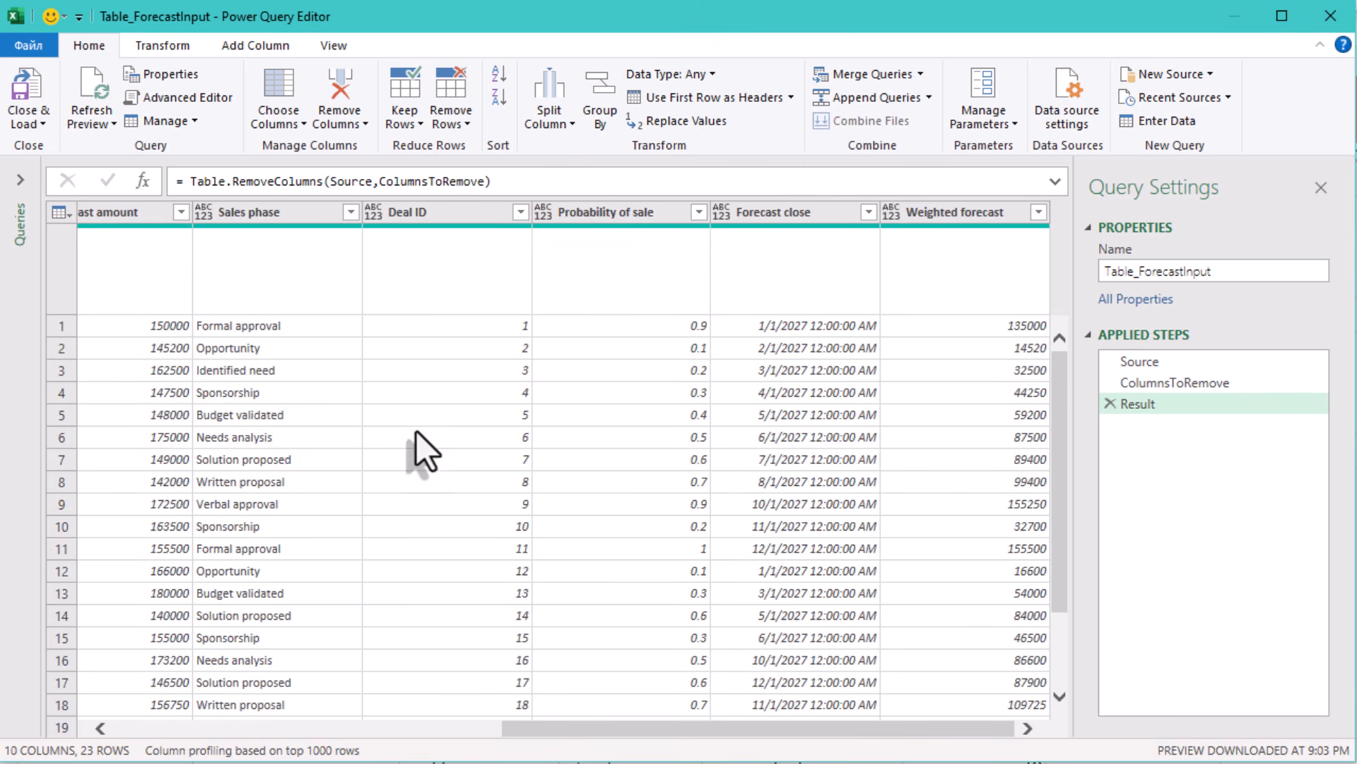
pyautogui.click(333, 358)
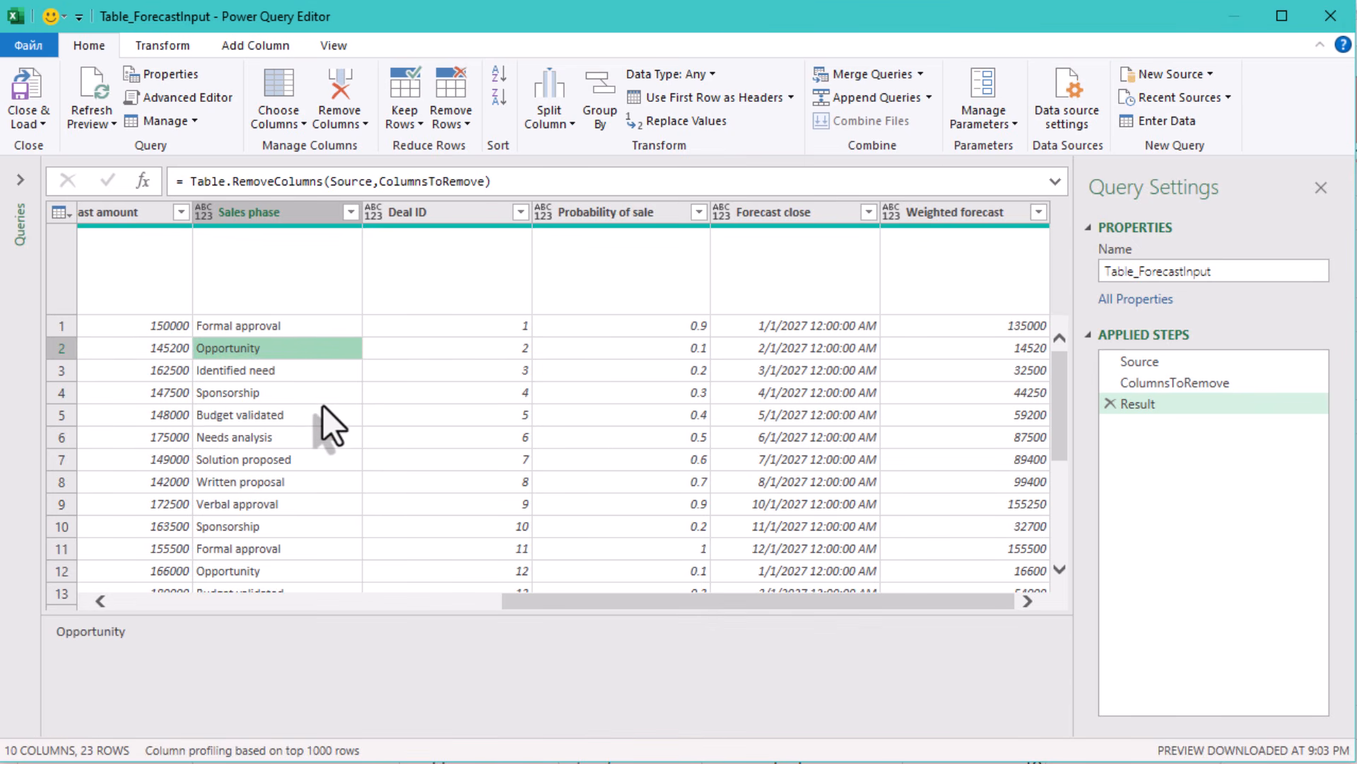
pyautogui.scroll(-3, 324, 442)
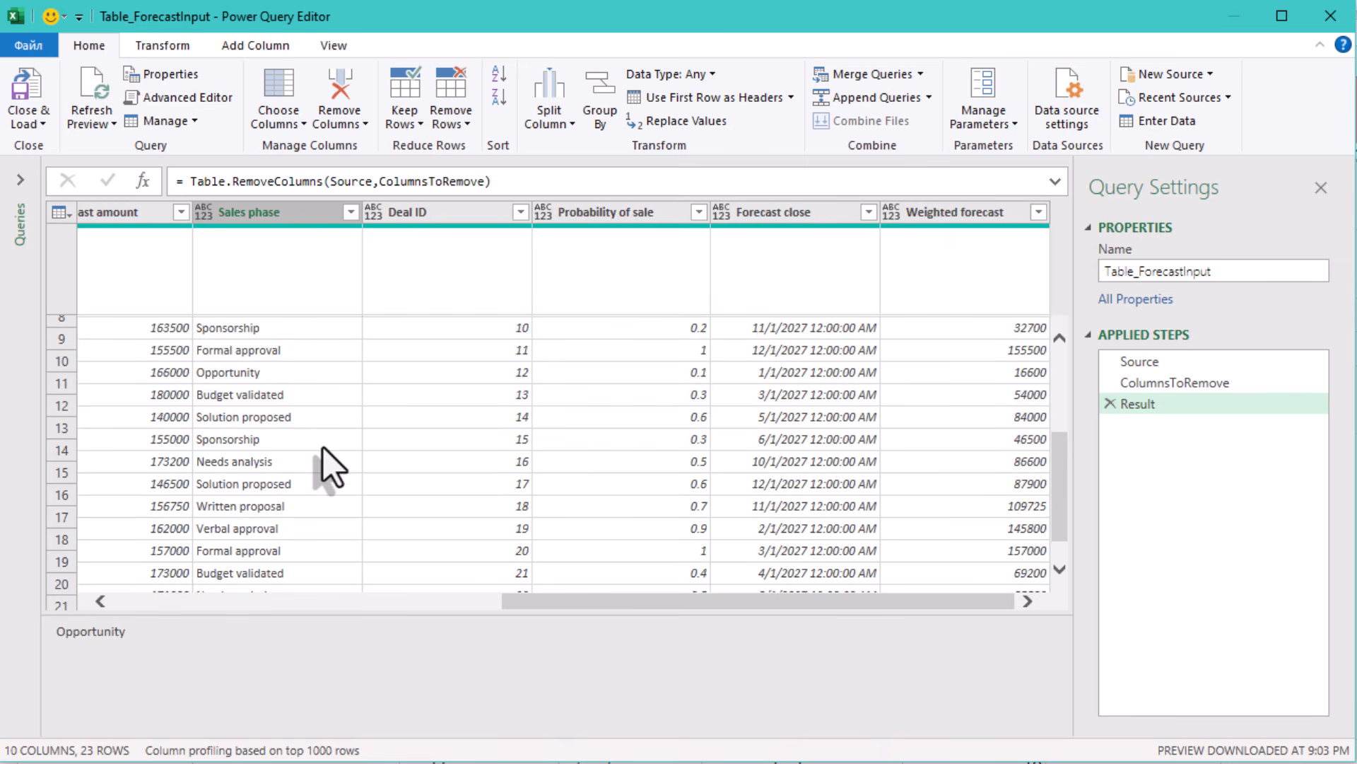
pyautogui.scroll(-1, 340, 438)
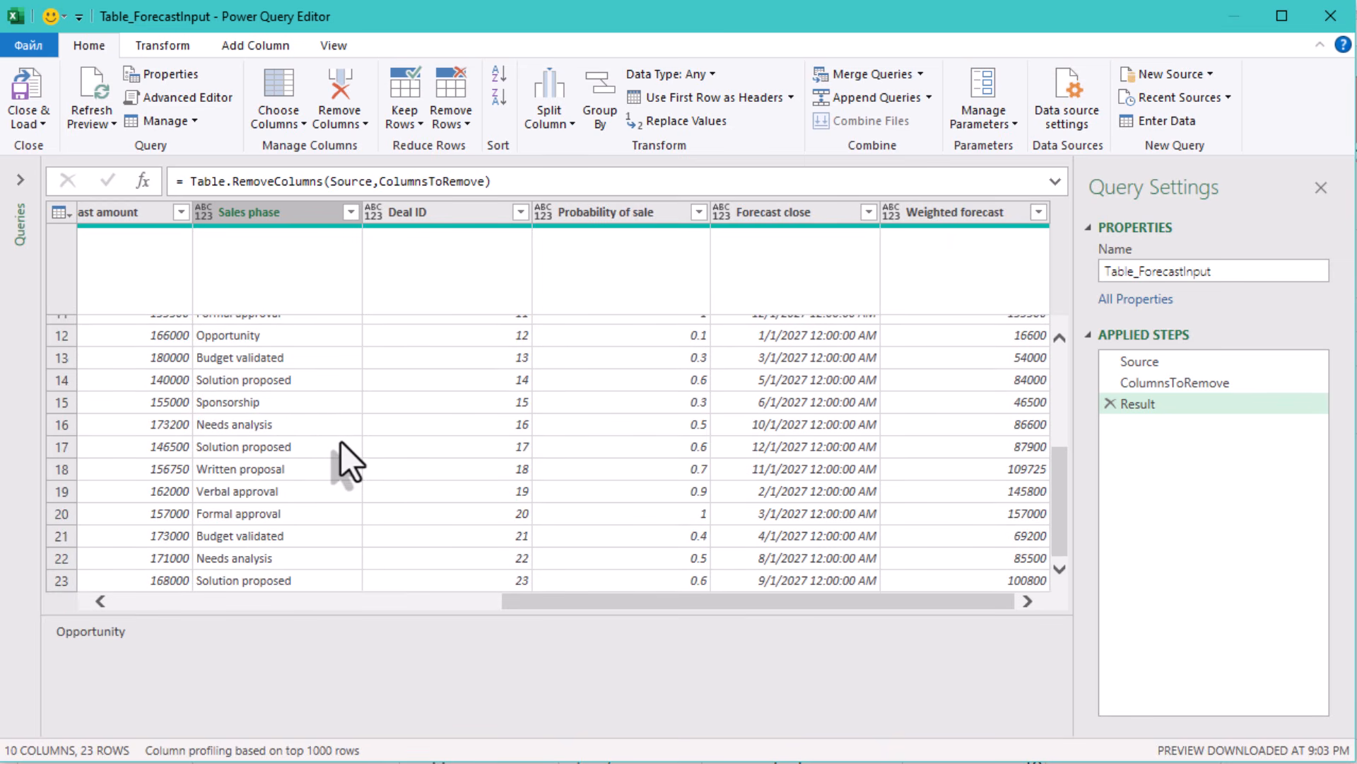